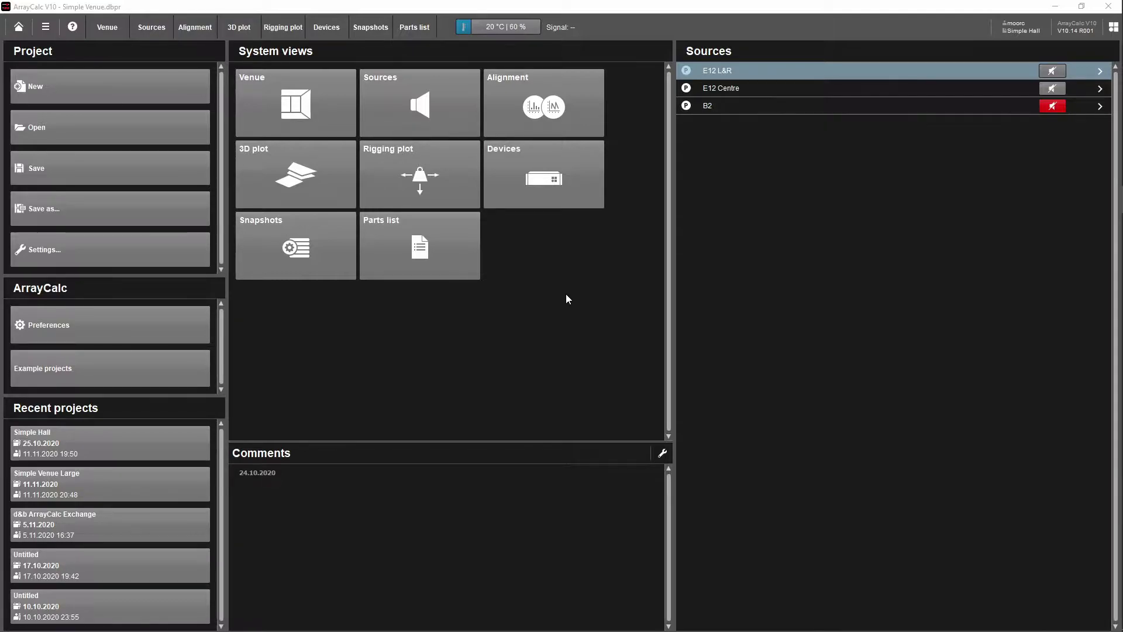
Step: Open the venue editor and add a quadrangular plane with front and back widths of 8.2 m
{"action": "left_click", "coordinate": [292, 106]}
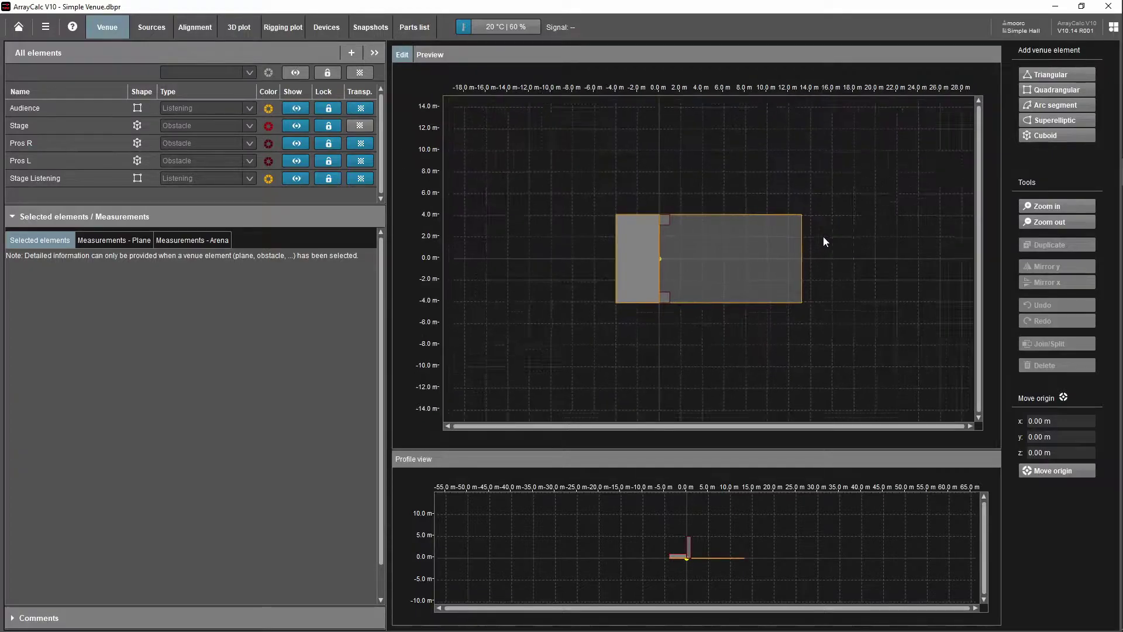
{"action": "scroll", "coordinate": [825, 238], "scroll_direction": "up", "scroll_amount": 3}
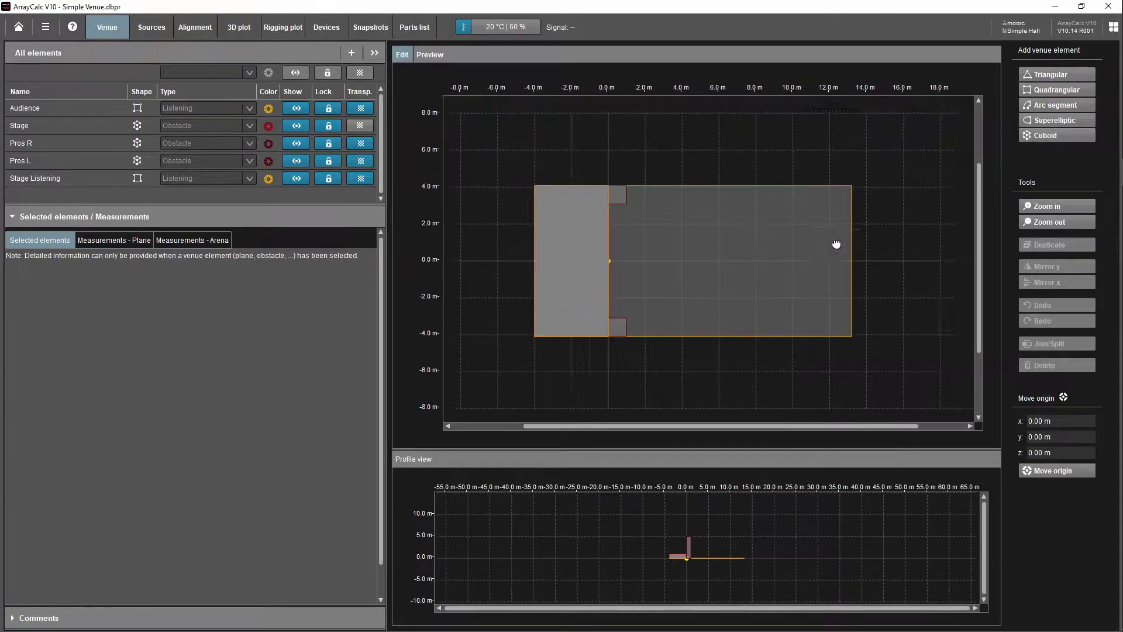
{"action": "left_click", "coordinate": [1056, 90]}
{"action": "mouse_move", "coordinate": [594, 162]}
{"action": "left_mouse_down"}
{"action": "mouse_move", "coordinate": [602, 213]}
{"action": "mouse_move", "coordinate": [609, 158]}
{"action": "mouse_move", "coordinate": [597, 161]}
{"action": "left_mouse_up"}
{"action": "double_click", "coordinate": [184, 331]}
{"action": "type", "text": "1.2"}
{"action": "key", "text": "Return"}
{"action": "double_click", "coordinate": [154, 346]}
{"action": "type", "text": "8.2"}
{"action": "key", "text": "Return"}
Step: Move the new plane along the audience area to about x 5.9 m and set its depth to 5 m
{"action": "left_click_drag", "start_coordinate": [657, 230], "coordinate": [775, 230]}
{"action": "double_click", "coordinate": [111, 351]}
{"action": "key", "text": "BackSpace"}
{"action": "type", "text": "4"}
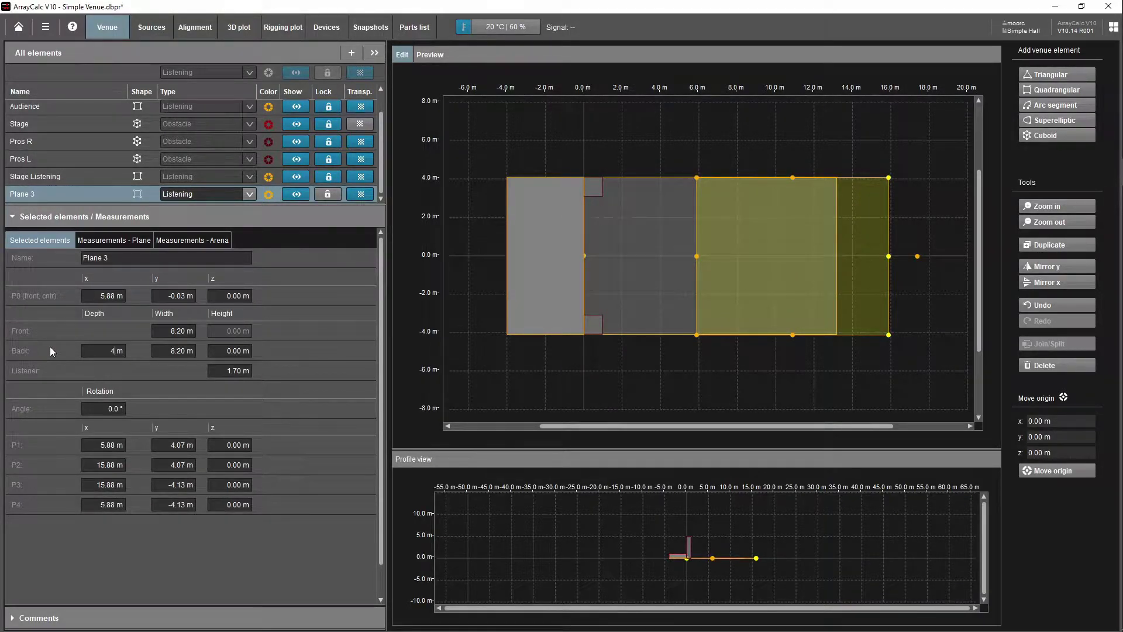
{"action": "key", "text": "Return"}
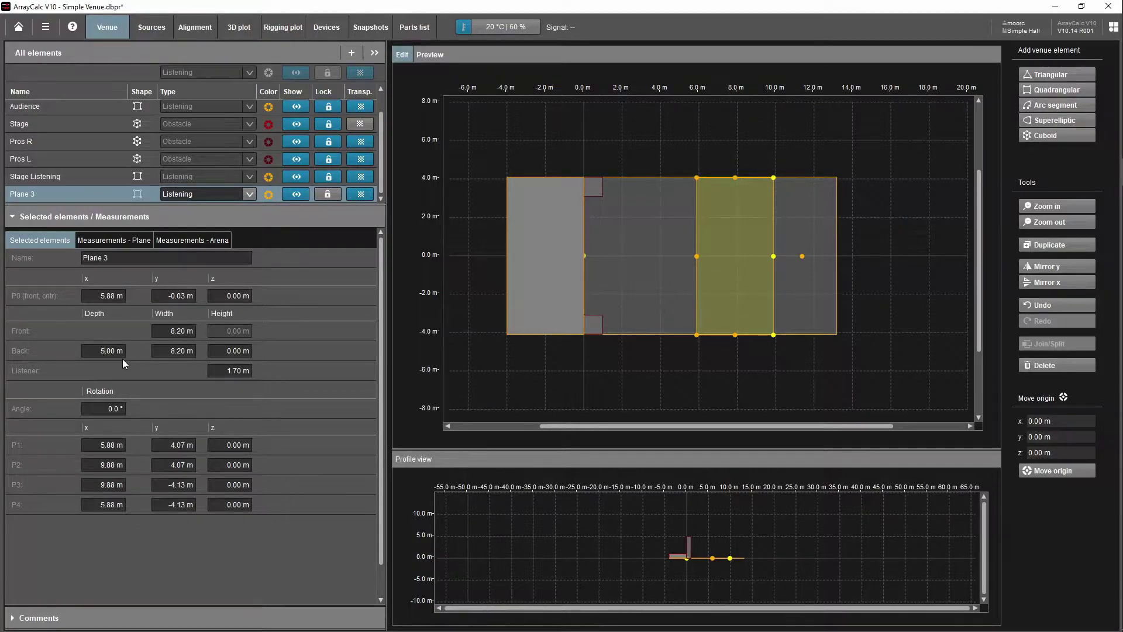
{"action": "key", "text": "Return"}
Step: Position the plane's front centre at x 10 m and y 0 m
{"action": "type", "text": "6"}
{"action": "key", "text": "Return"}
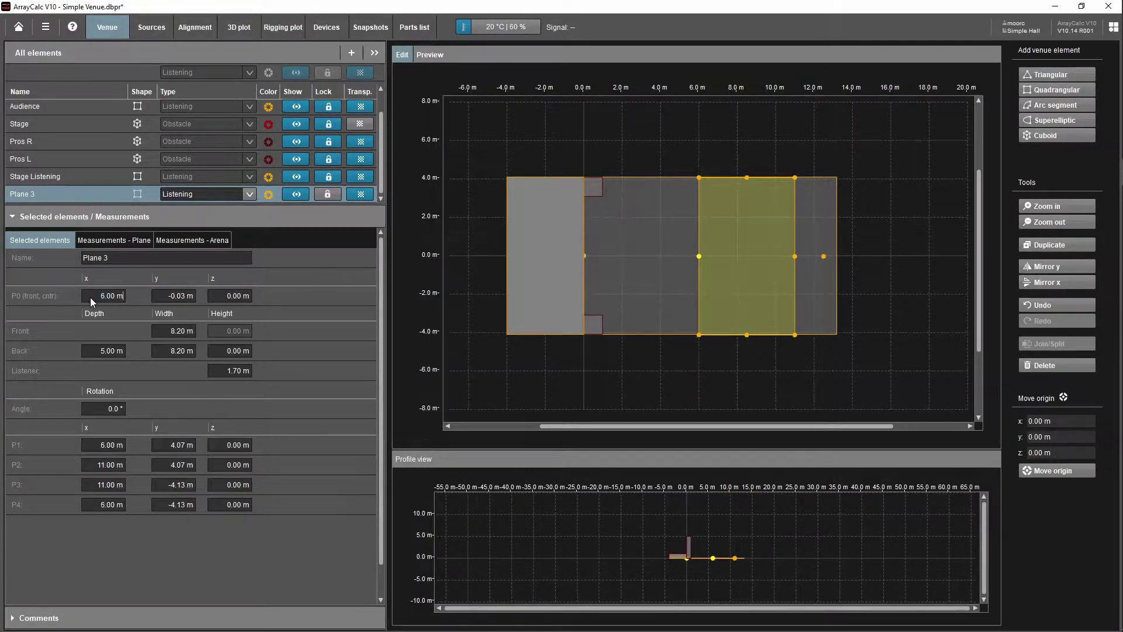
{"action": "double_click", "coordinate": [103, 296]}
{"action": "type", "text": "10"}
{"action": "key", "text": "Return"}
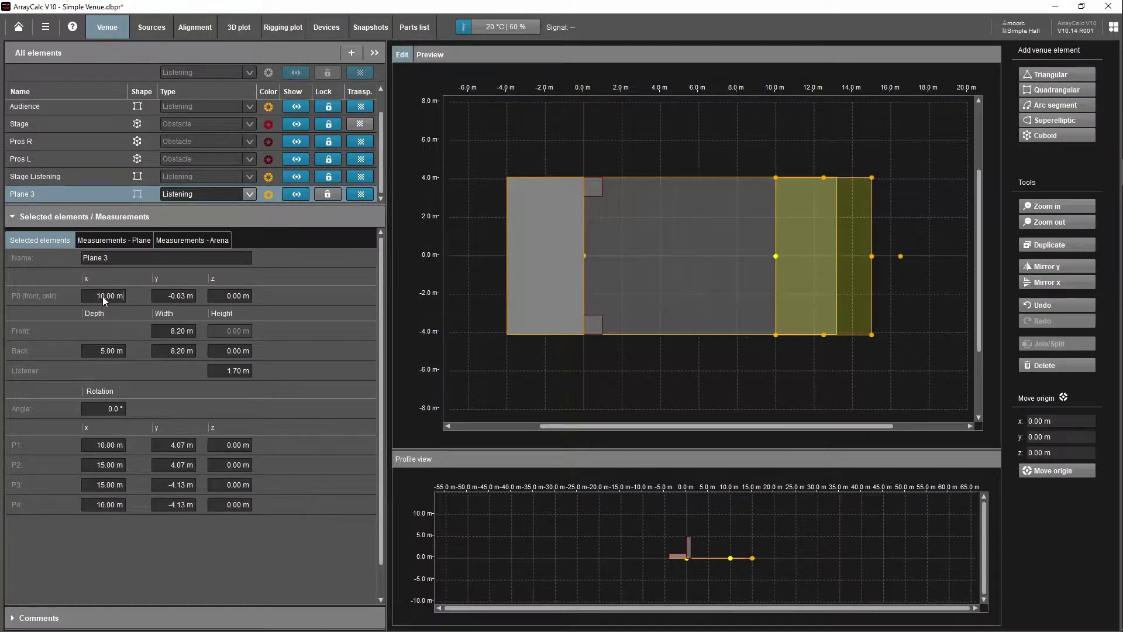
{"action": "double_click", "coordinate": [188, 297]}
{"action": "type", "text": "0"}
{"action": "key", "text": "Return"}
Step: Raise the plane to a front-centre z of 3 m with a back height of 3 m
{"action": "type", "text": "3"}
{"action": "key", "text": "Return"}
{"action": "left_click", "coordinate": [239, 351]}
{"action": "key", "text": "Return"}
{"action": "left_click", "coordinate": [215, 349]}
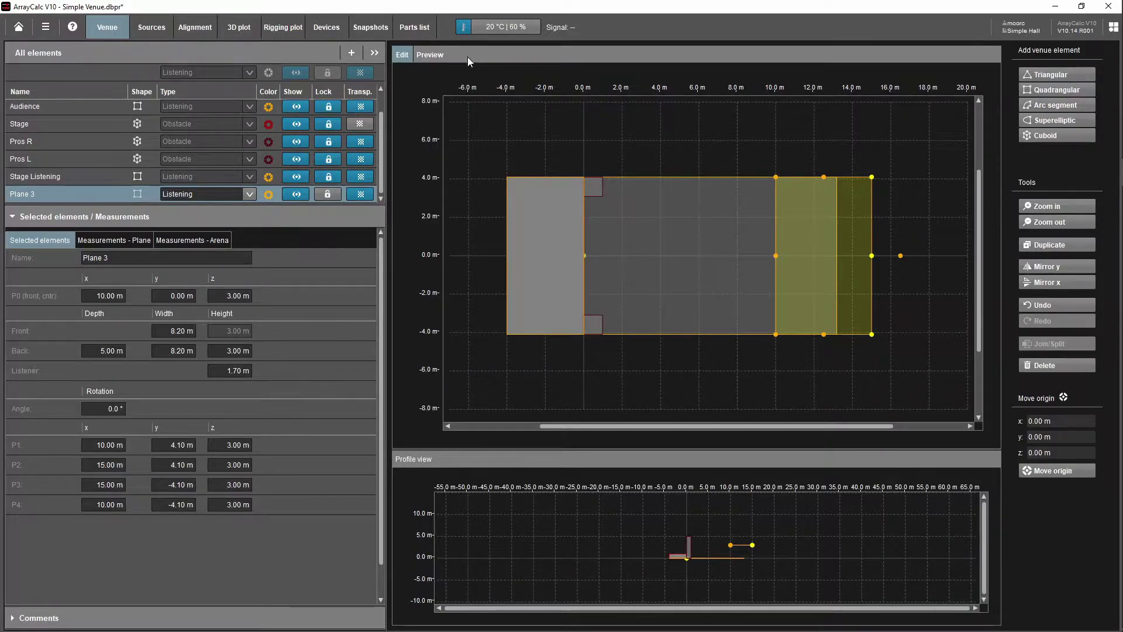
Step: Examine the raised plane in the 3D preview and against the E12 L&R dispersion among the sources
{"action": "left_click", "coordinate": [429, 55]}
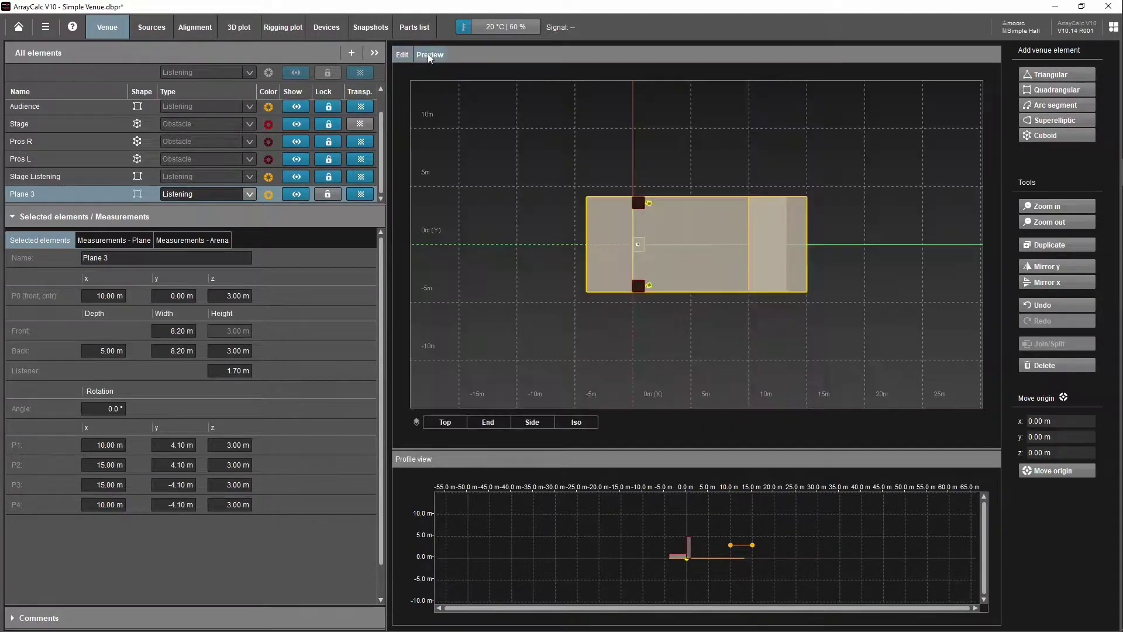
{"action": "left_click_drag", "start_coordinate": [679, 293], "coordinate": [702, 267]}
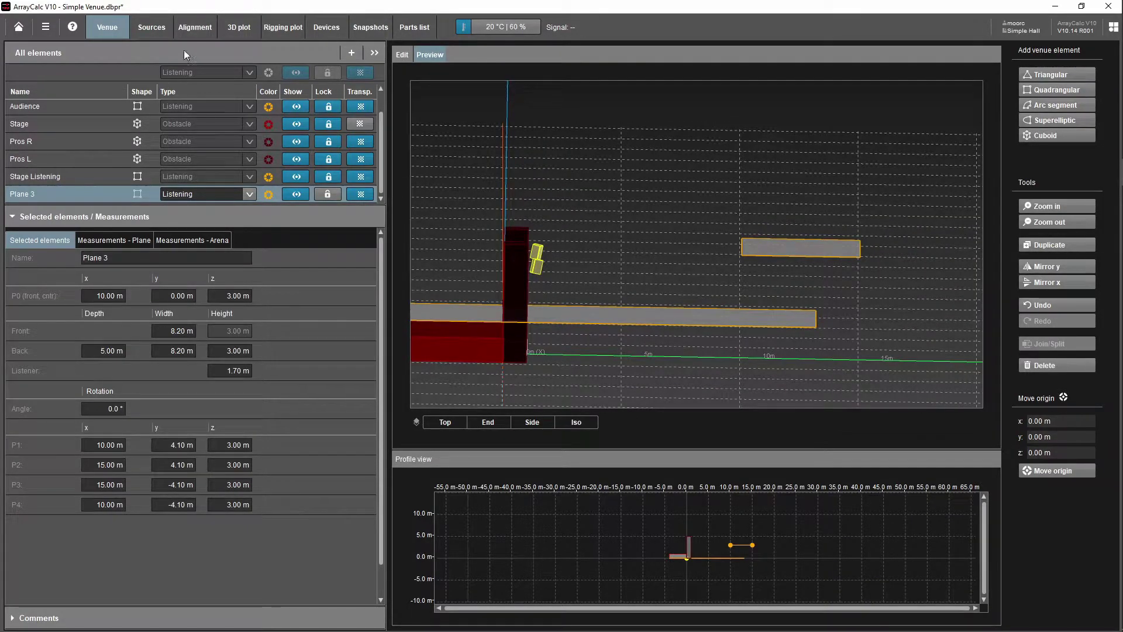
{"action": "left_click", "coordinate": [169, 34]}
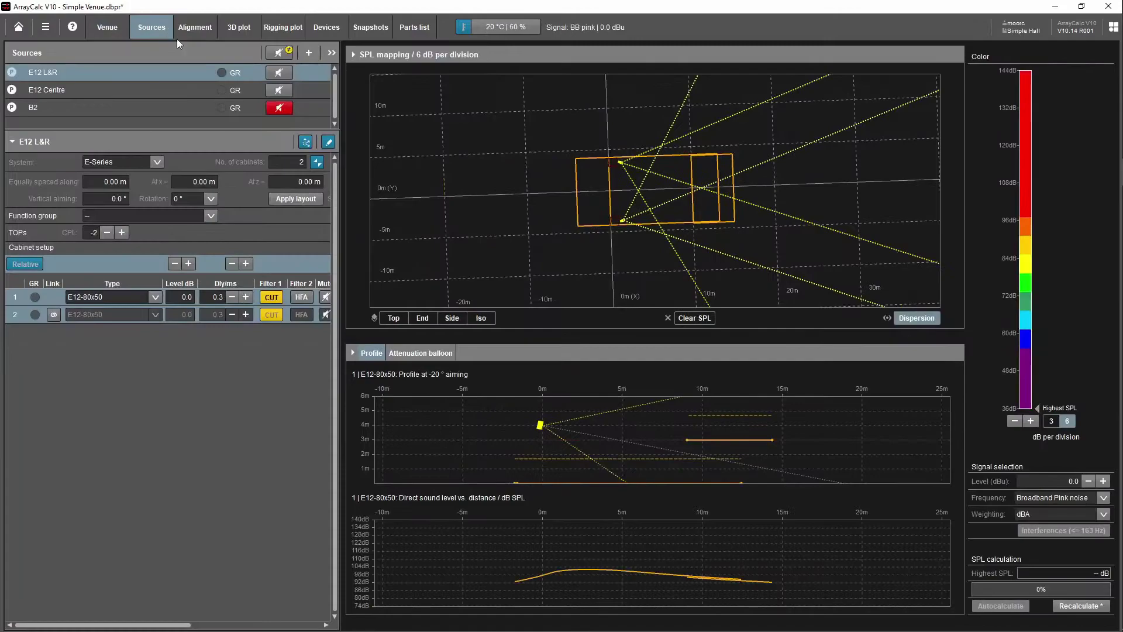
{"action": "left_click_drag", "start_coordinate": [514, 246], "coordinate": [508, 229]}
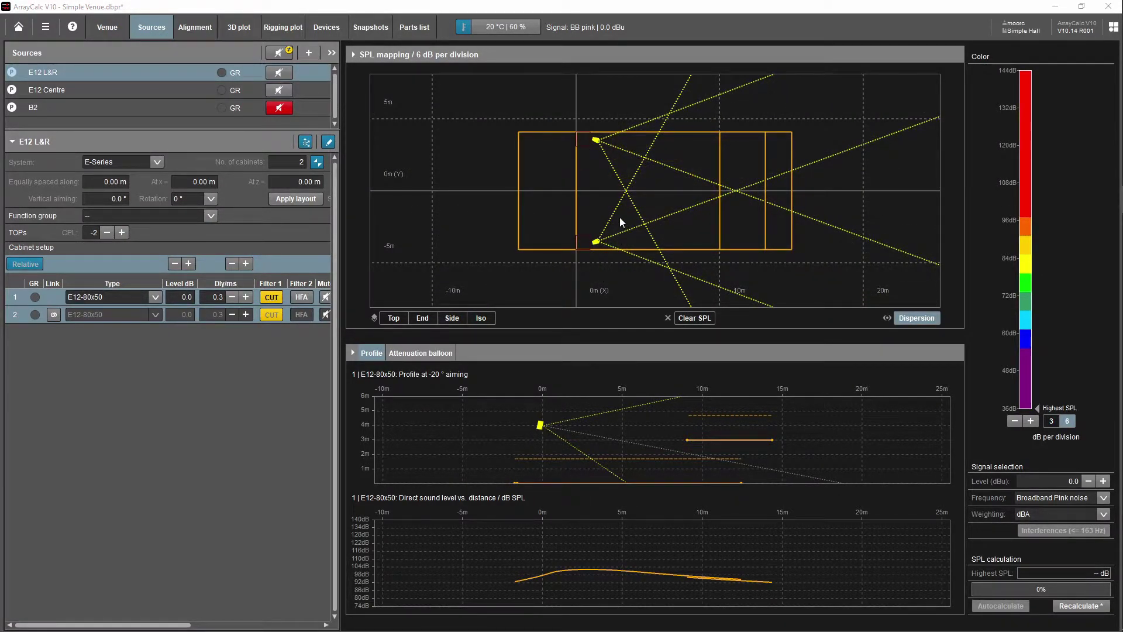
{"action": "mouse_move", "coordinate": [614, 200]}
{"action": "left_mouse_down"}
{"action": "mouse_move", "coordinate": [659, 218]}
{"action": "mouse_move", "coordinate": [644, 142]}
{"action": "mouse_move", "coordinate": [630, 139]}
{"action": "mouse_move", "coordinate": [627, 210]}
{"action": "left_mouse_up"}
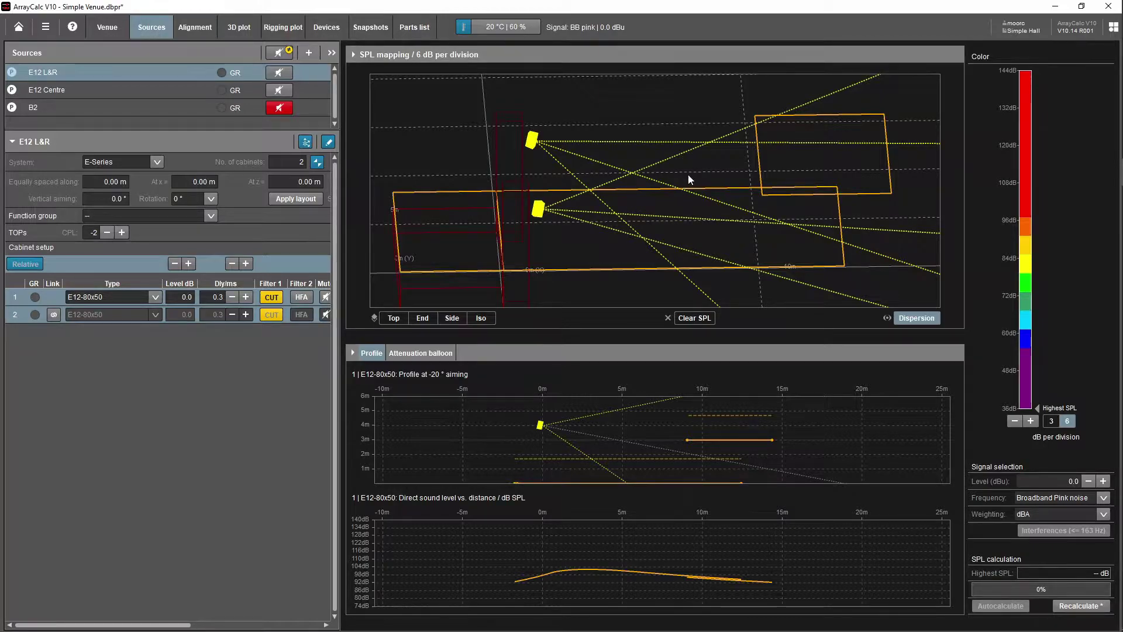
{"action": "left_click_drag", "start_coordinate": [770, 167], "coordinate": [767, 170]}
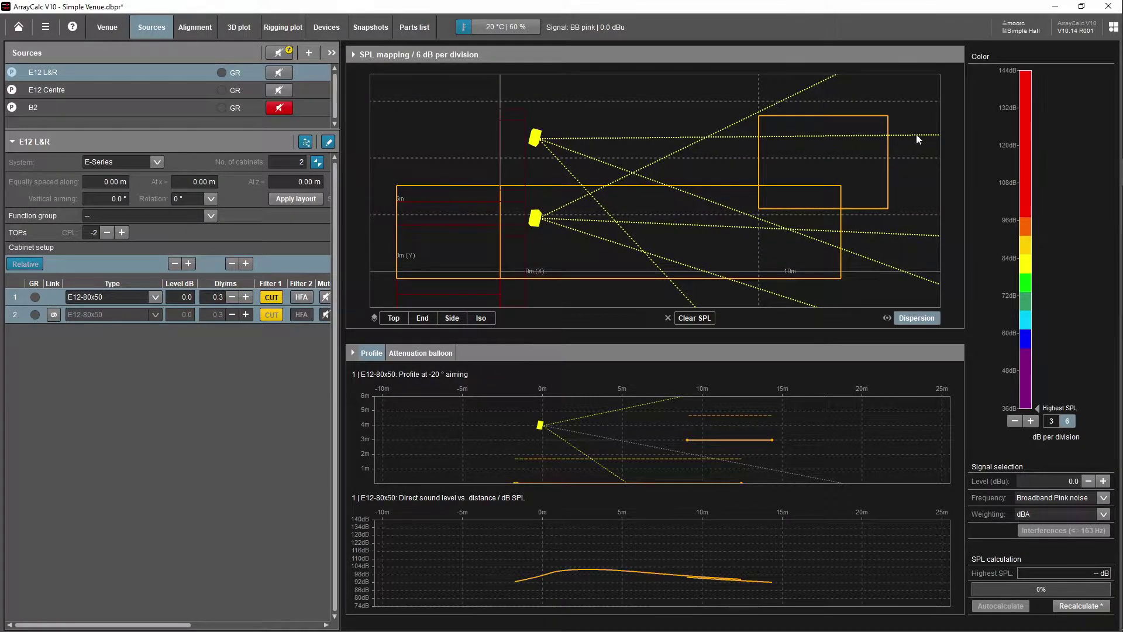
{"action": "mouse_move", "coordinate": [698, 195]}
{"action": "left_mouse_down"}
{"action": "mouse_move", "coordinate": [700, 180]}
{"action": "mouse_move", "coordinate": [704, 195]}
{"action": "left_mouse_up"}
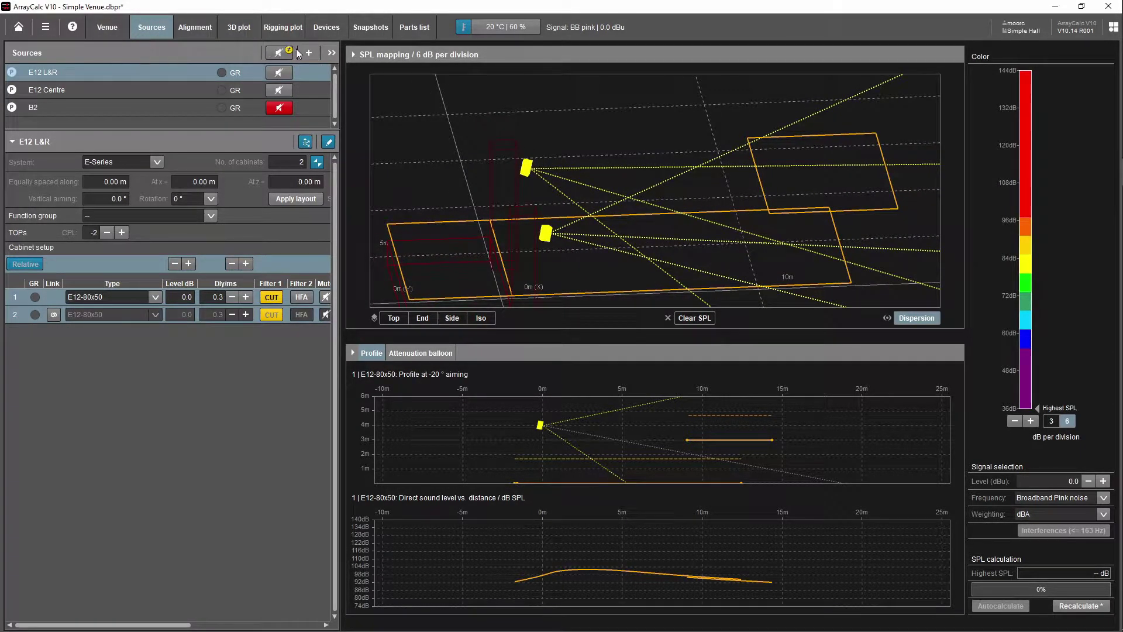
Step: Add a point source group and name it Delays
{"action": "left_click", "coordinate": [309, 52]}
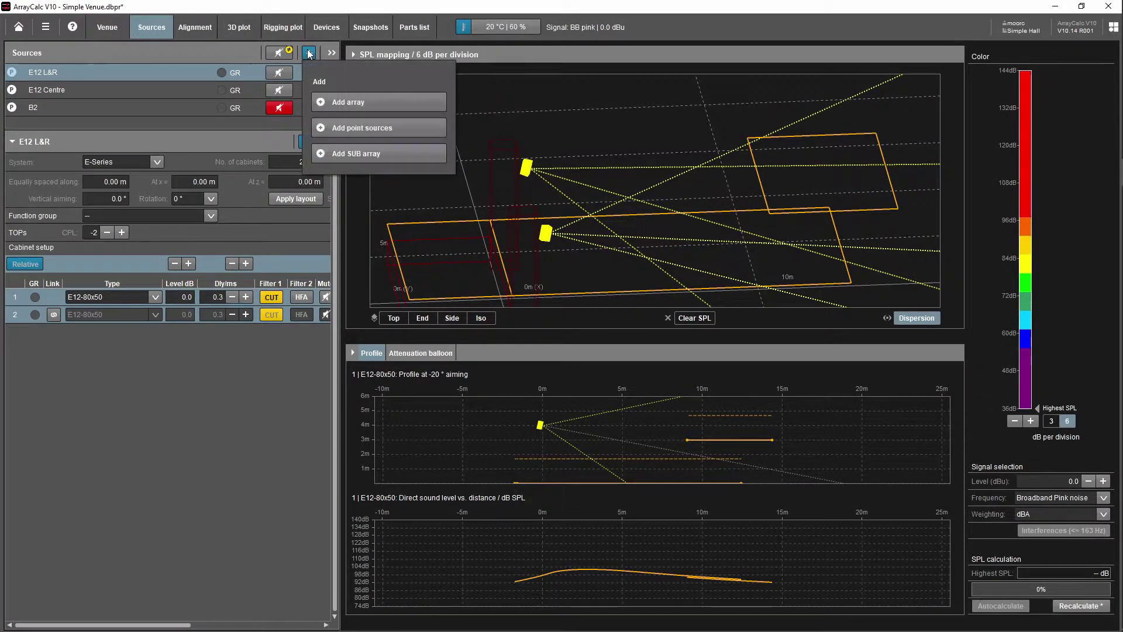
{"action": "left_click", "coordinate": [375, 129]}
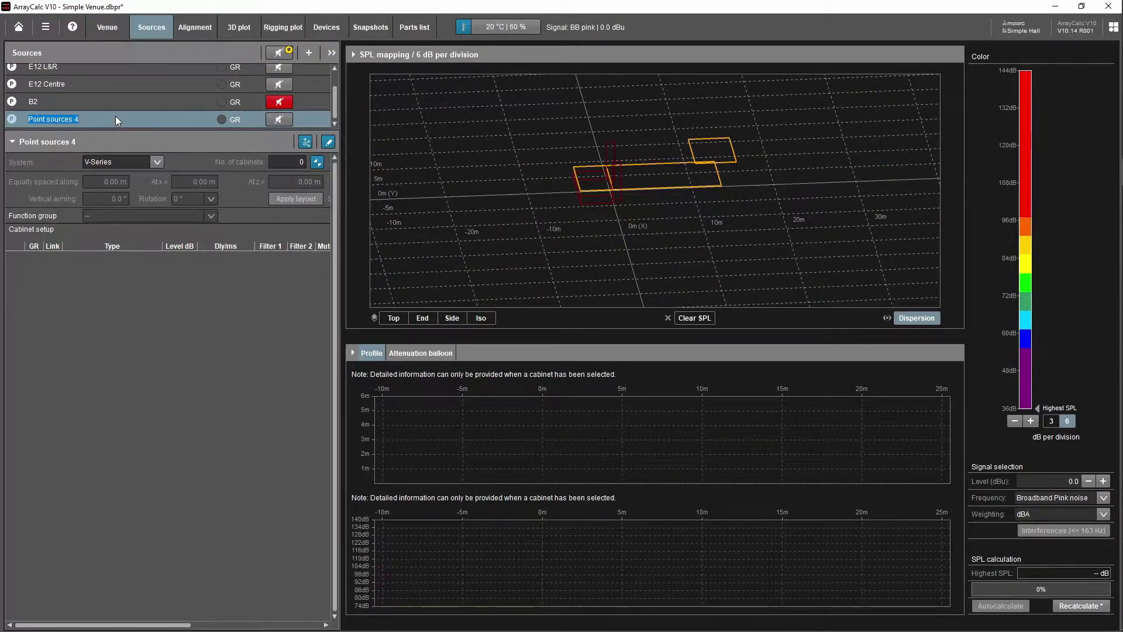
{"action": "type", "text": "Delays"}
{"action": "key", "text": "Return"}
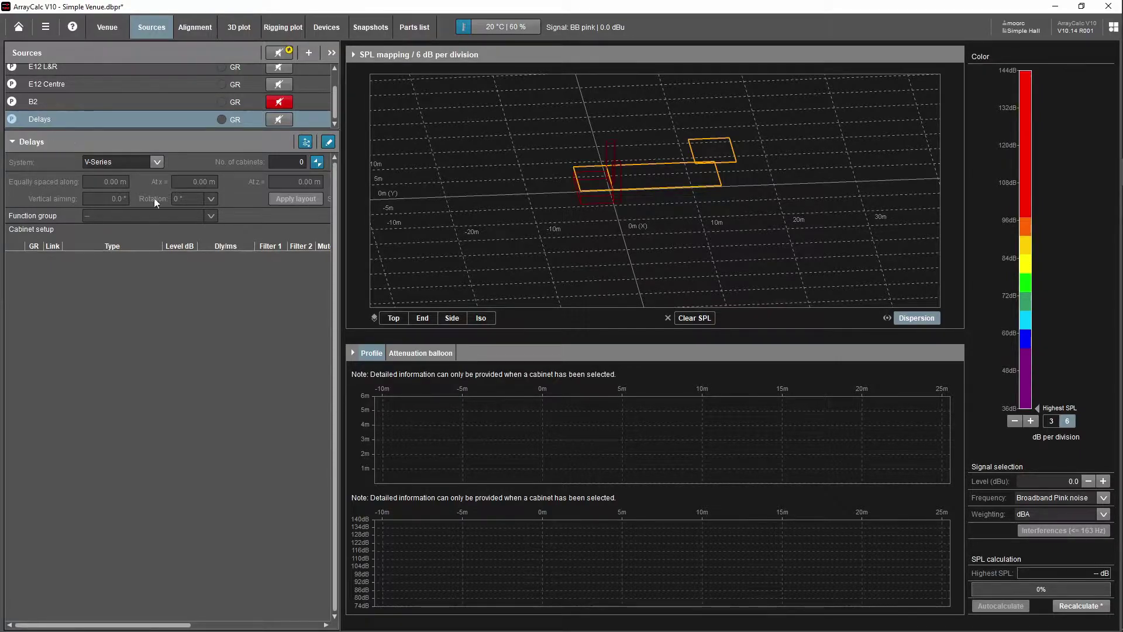
Step: Set the Delays group to the E-Series system with 2 cabinets, keeping the E8-90x50 type
{"action": "left_click", "coordinate": [157, 162]}
{"action": "left_click", "coordinate": [113, 181]}
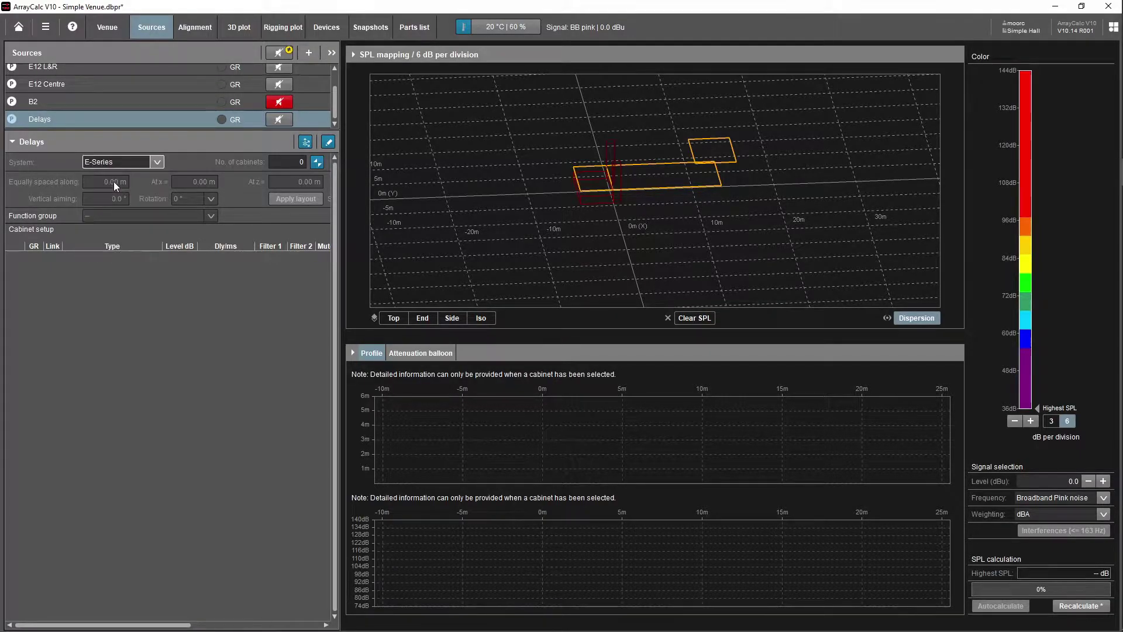
{"action": "left_click", "coordinate": [304, 161]}
{"action": "type", "text": "2"}
{"action": "key", "text": "Return"}
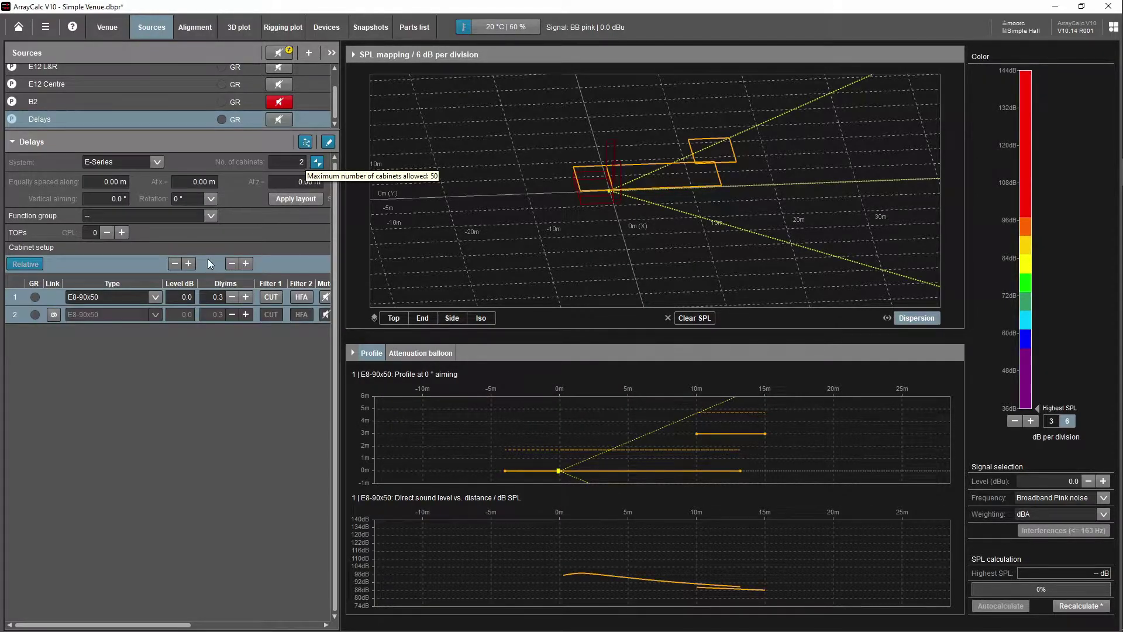
{"action": "left_click", "coordinate": [155, 297]}
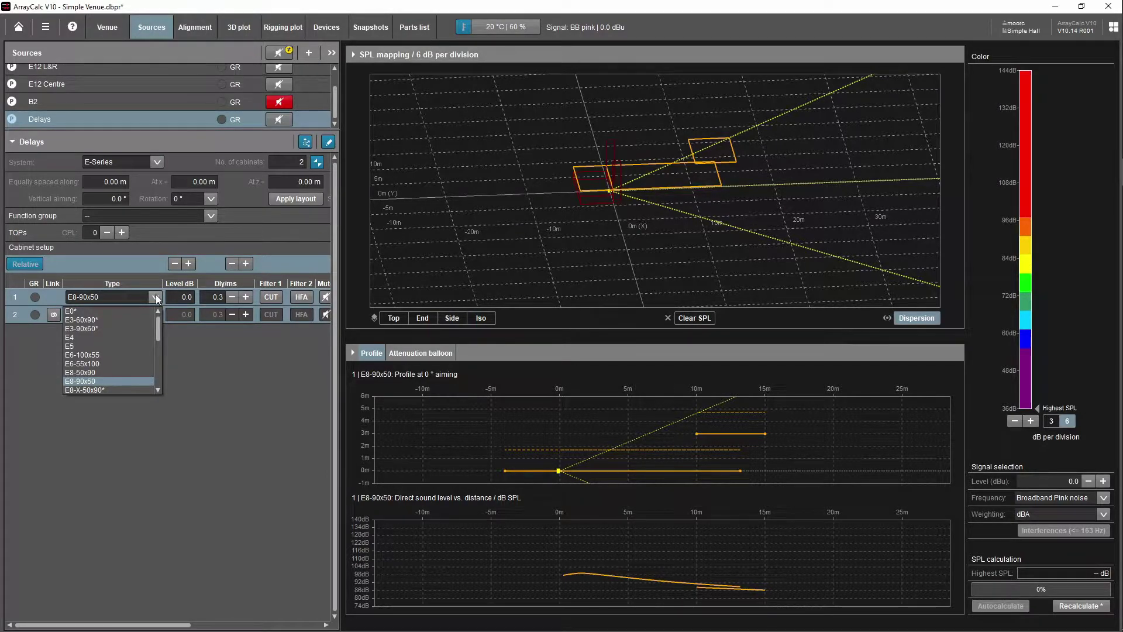
{"action": "left_click", "coordinate": [156, 297]}
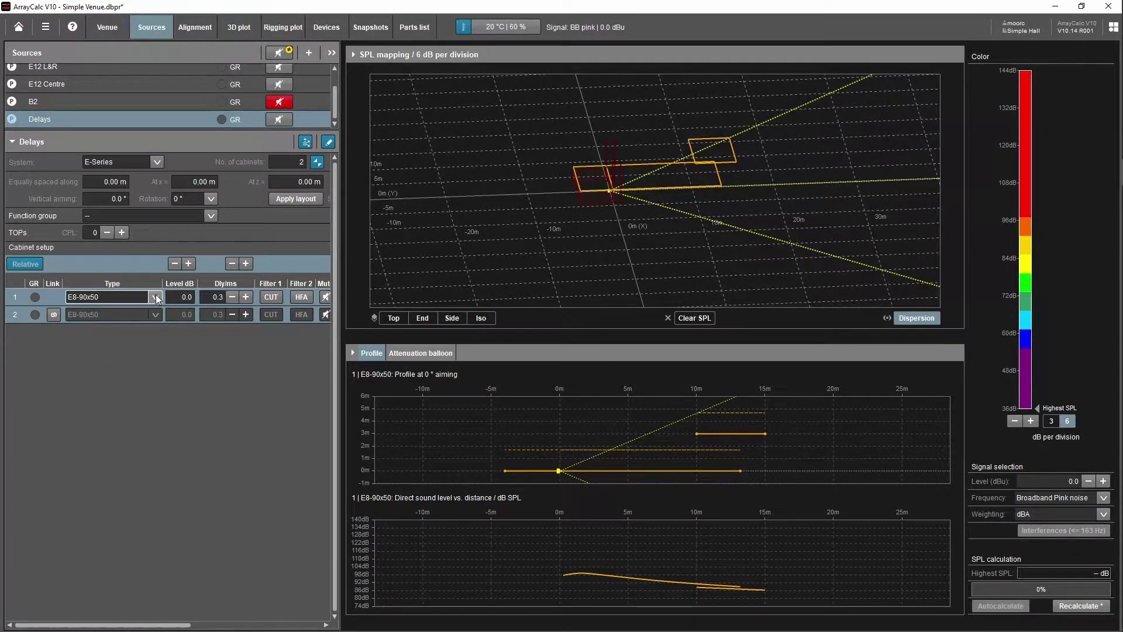
Step: Lay out the Delays cabinets equally spaced along 8 m at x 8 m and z 5 m
{"action": "double_click", "coordinate": [668, 223]}
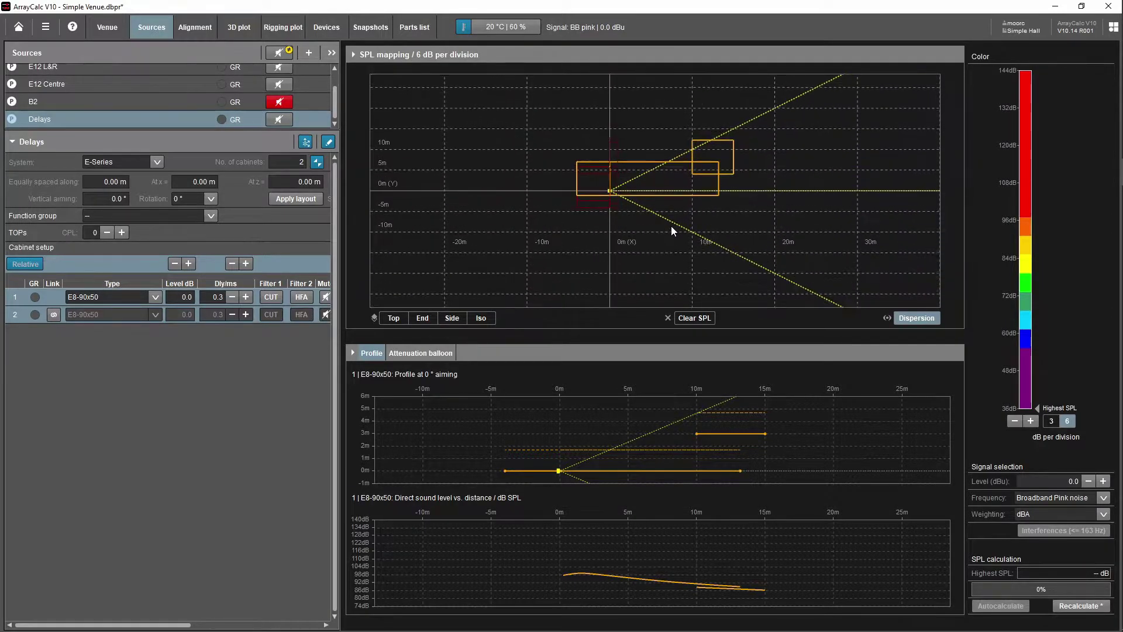
{"action": "scroll", "coordinate": [699, 121], "scroll_direction": "up", "scroll_amount": 3}
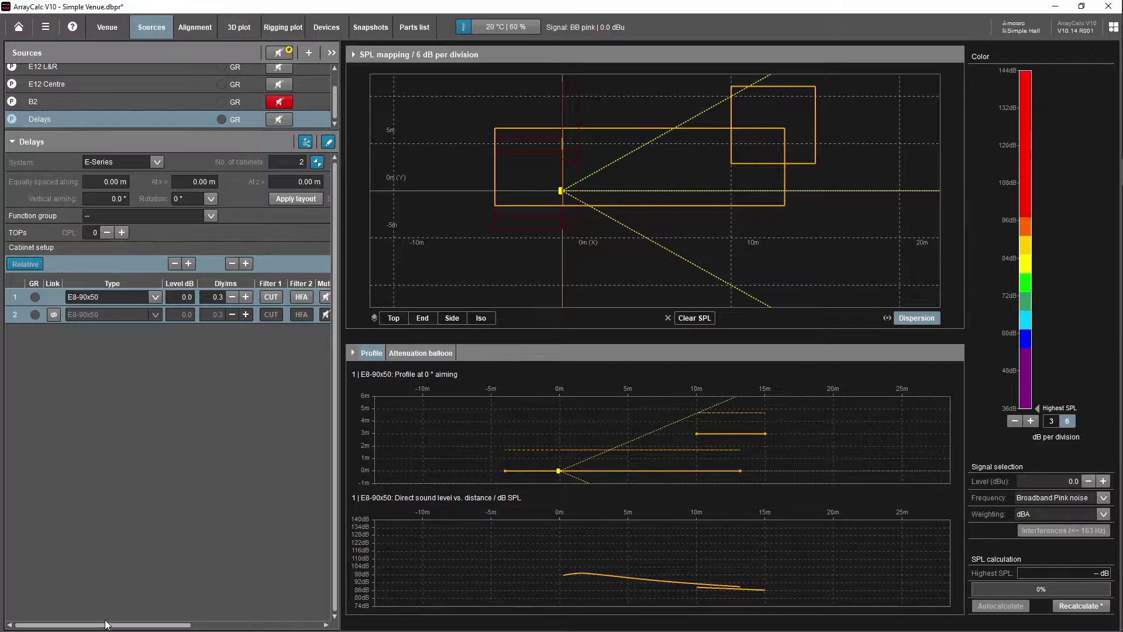
{"action": "left_click_drag", "start_coordinate": [110, 624], "coordinate": [208, 625]}
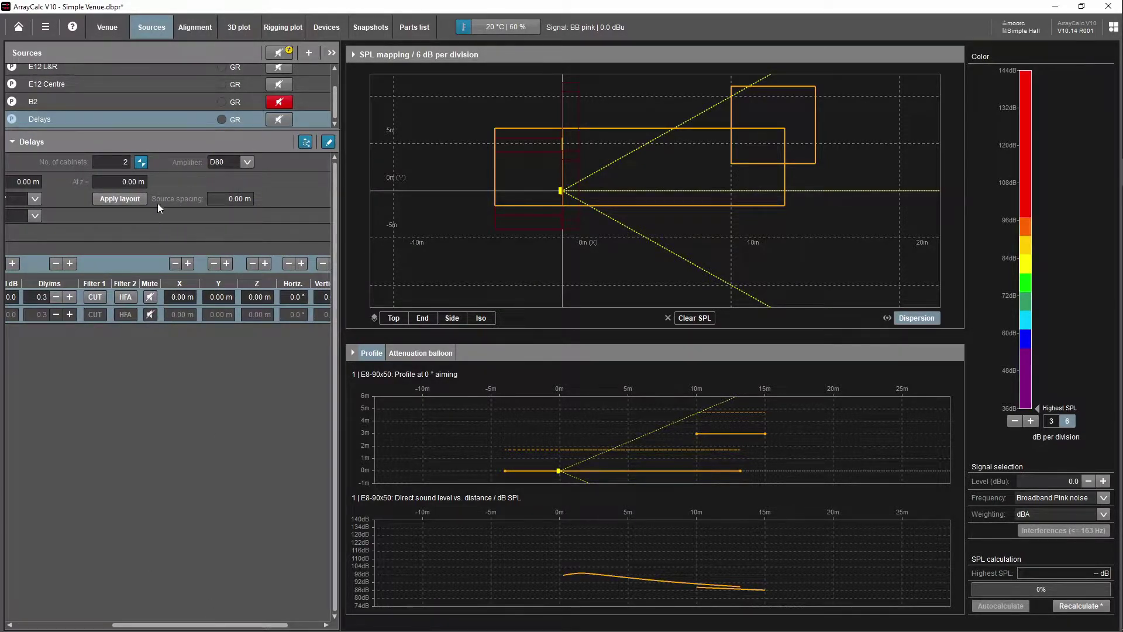
{"action": "left_click_drag", "start_coordinate": [187, 626], "coordinate": [92, 613]}
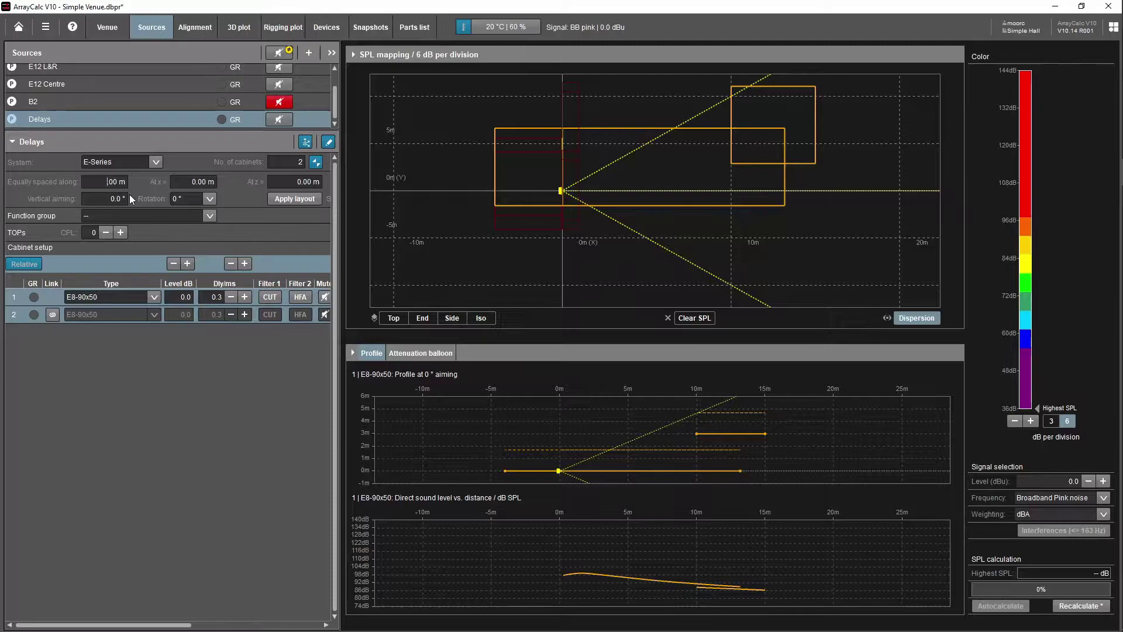
{"action": "type", "text": "8"}
{"action": "key", "text": "Return"}
{"action": "double_click", "coordinate": [193, 182]}
{"action": "type", "text": "8"}
{"action": "left_click", "coordinate": [298, 182]}
{"action": "type", "text": "5"}
{"action": "left_click", "coordinate": [303, 202]}
Step: Examine the delay cabinets' positions and dispersion relative to the venue planes, including from above
{"action": "left_click_drag", "start_coordinate": [647, 195], "coordinate": [625, 224]}
{"action": "left_click_drag", "start_coordinate": [579, 257], "coordinate": [614, 285]}
{"action": "left_click", "coordinate": [394, 318]}
{"action": "left_click_drag", "start_coordinate": [713, 153], "coordinate": [689, 146]}
{"action": "scroll", "coordinate": [689, 151], "scroll_direction": "down", "scroll_amount": 3}
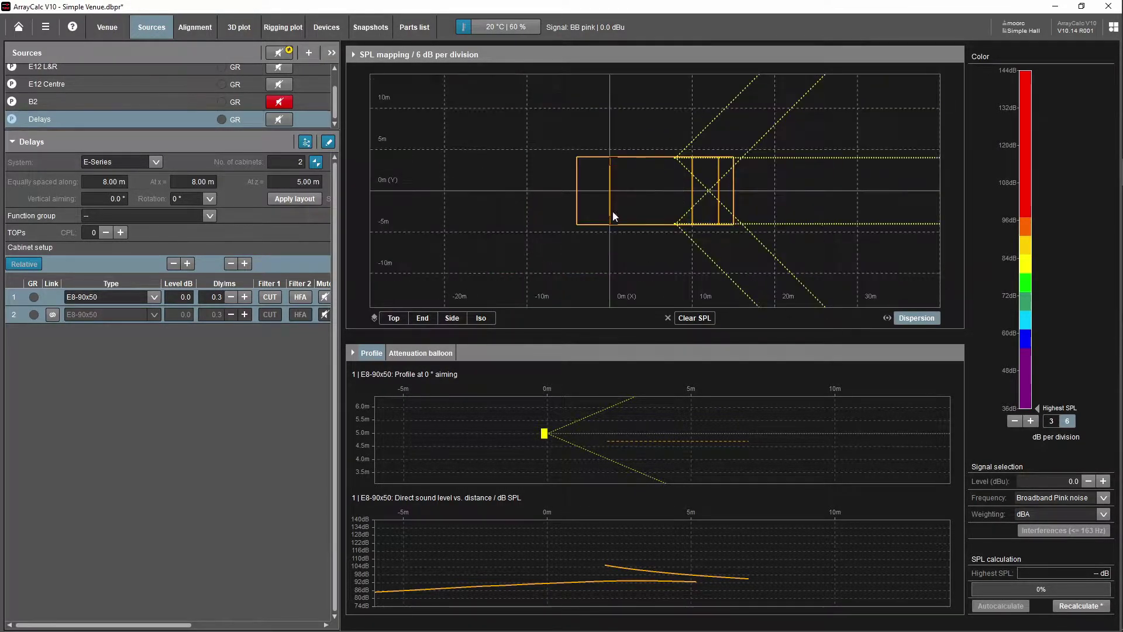
{"action": "scroll", "coordinate": [630, 200], "scroll_direction": "up", "scroll_amount": 3}
{"action": "scroll", "coordinate": [642, 135], "scroll_direction": "down", "scroll_amount": 1}
{"action": "left_click_drag", "start_coordinate": [651, 159], "coordinate": [647, 134]}
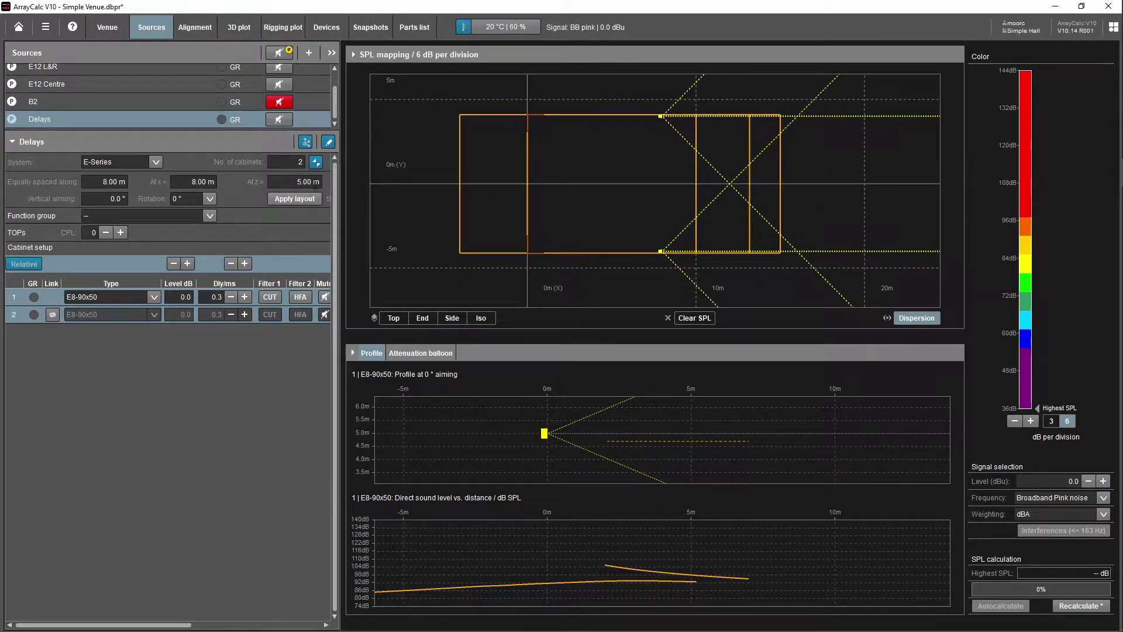
Step: Reduce the Delays group's equal spacing to 7.8 m and apply the layout
{"action": "left_click", "coordinate": [109, 182]}
{"action": "key", "text": "BackSpace"}
{"action": "key", "text": "BackSpace"}
{"action": "type", "text": "7.8"}
{"action": "key", "text": "Delete"}
{"action": "key", "text": "Delete"}
{"action": "left_click", "coordinate": [289, 199]}
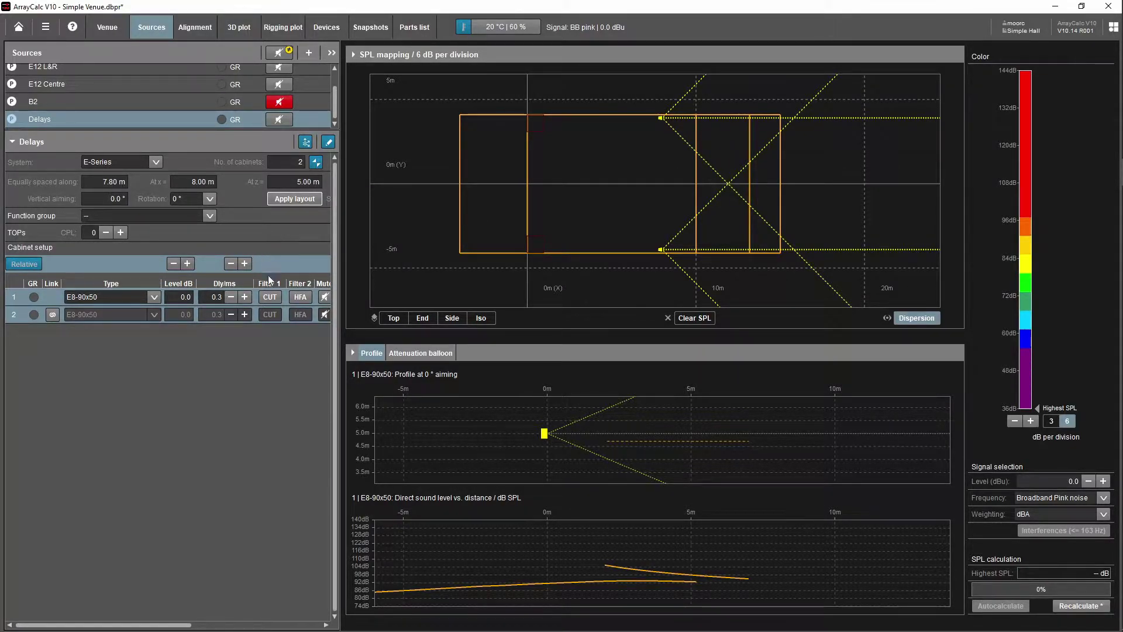
Step: Aim the linked delay cabinets inward by setting the first cabinet's horizontal angle to -10°, and finally to -20°
{"action": "left_click_drag", "start_coordinate": [105, 625], "coordinate": [331, 620]}
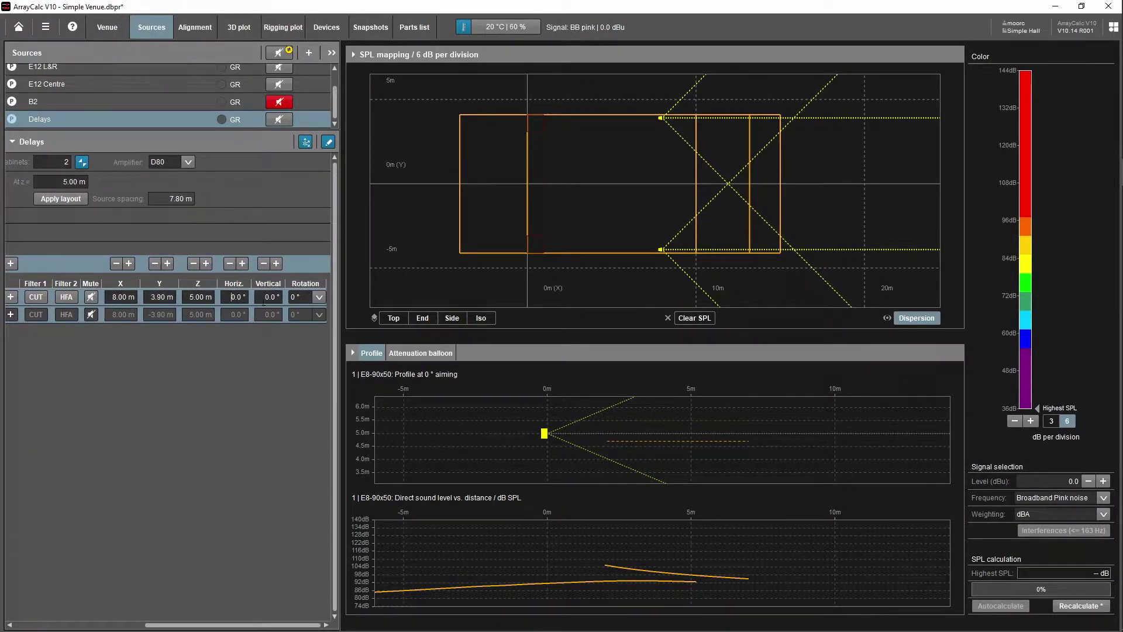
{"action": "type", "text": "-10"}
{"action": "key", "text": "Return"}
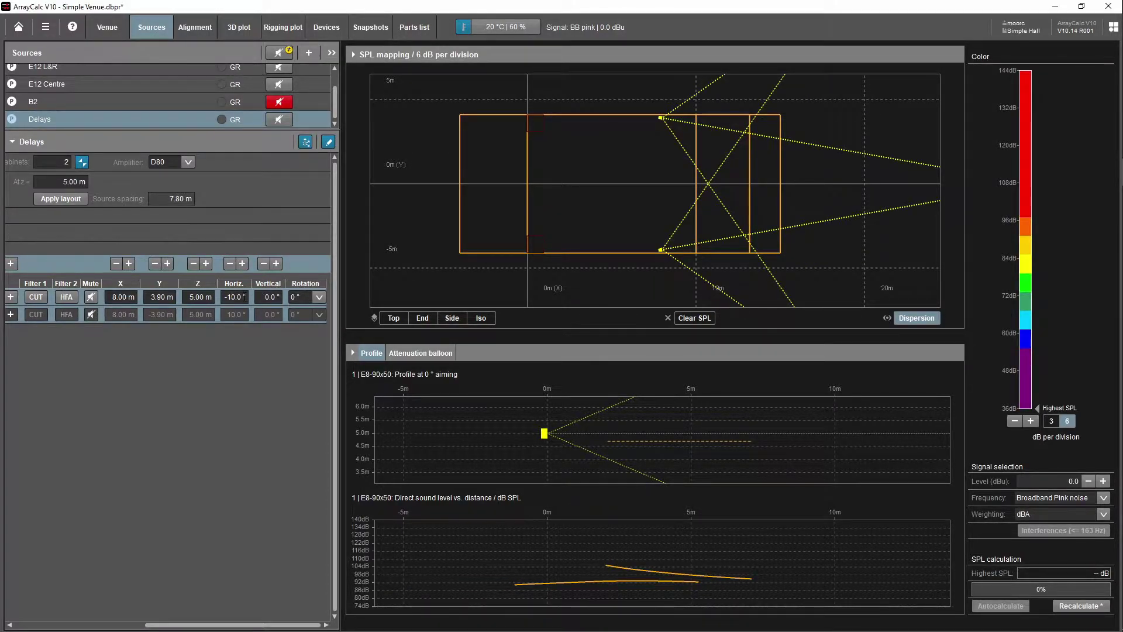
{"action": "type", "text": "-20"}
{"action": "key", "text": "Return"}
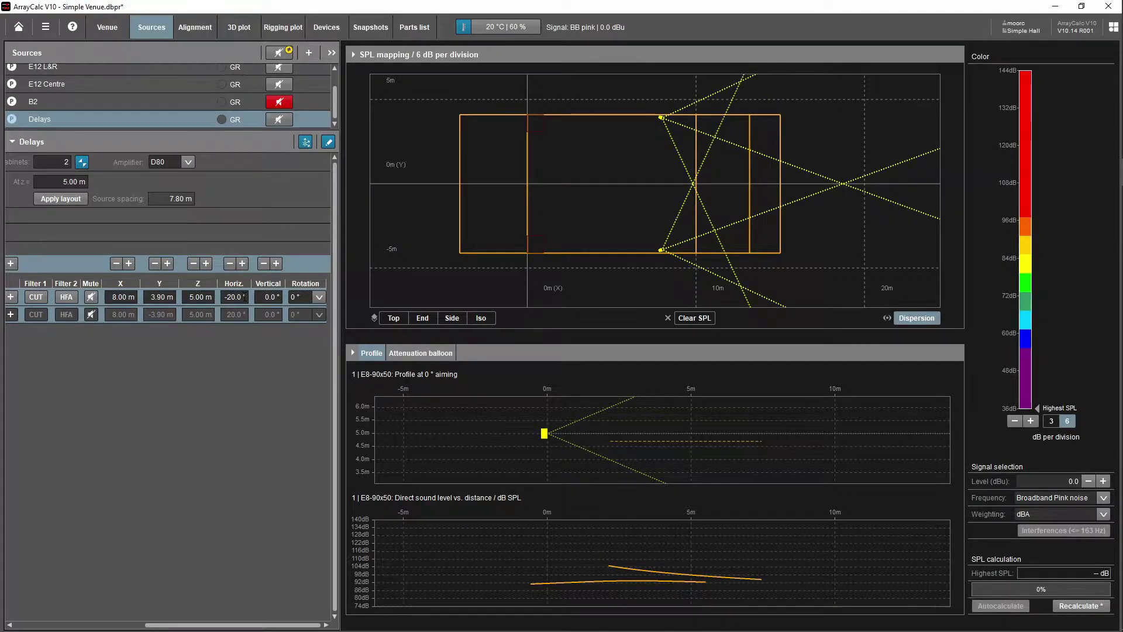
Step: Set the Delays group's height to 8 m and apply the layout
{"action": "left_click_drag", "start_coordinate": [702, 247], "coordinate": [658, 224]}
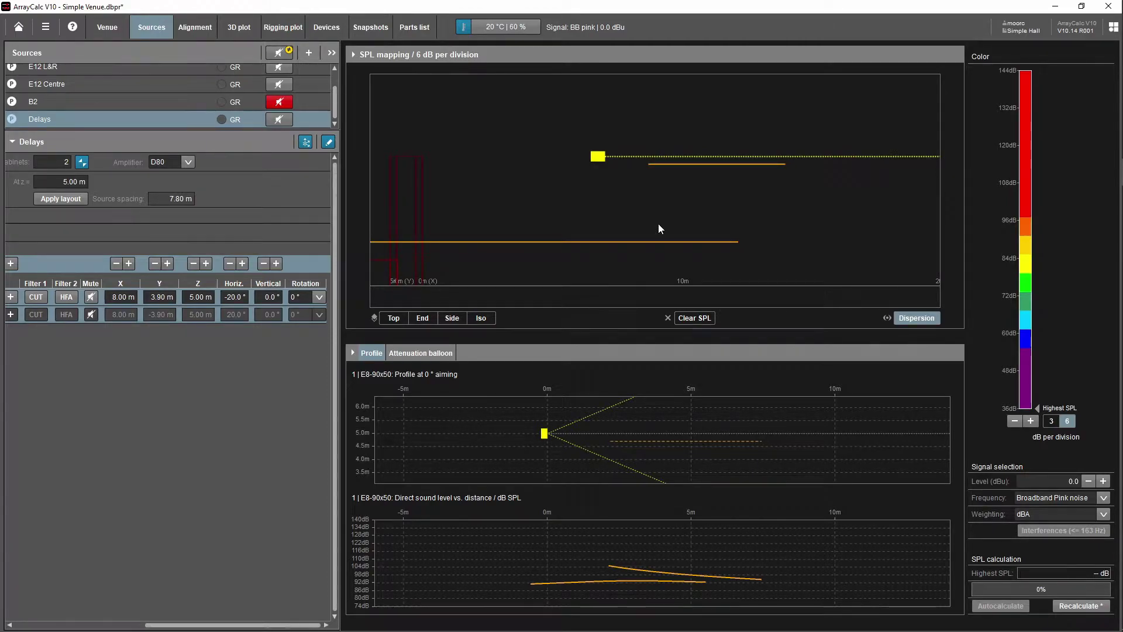
{"action": "mouse_move", "coordinate": [657, 223]}
{"action": "left_mouse_down"}
{"action": "mouse_move", "coordinate": [632, 230]}
{"action": "mouse_move", "coordinate": [656, 233]}
{"action": "mouse_move", "coordinate": [640, 205]}
{"action": "mouse_move", "coordinate": [641, 219]}
{"action": "left_mouse_up"}
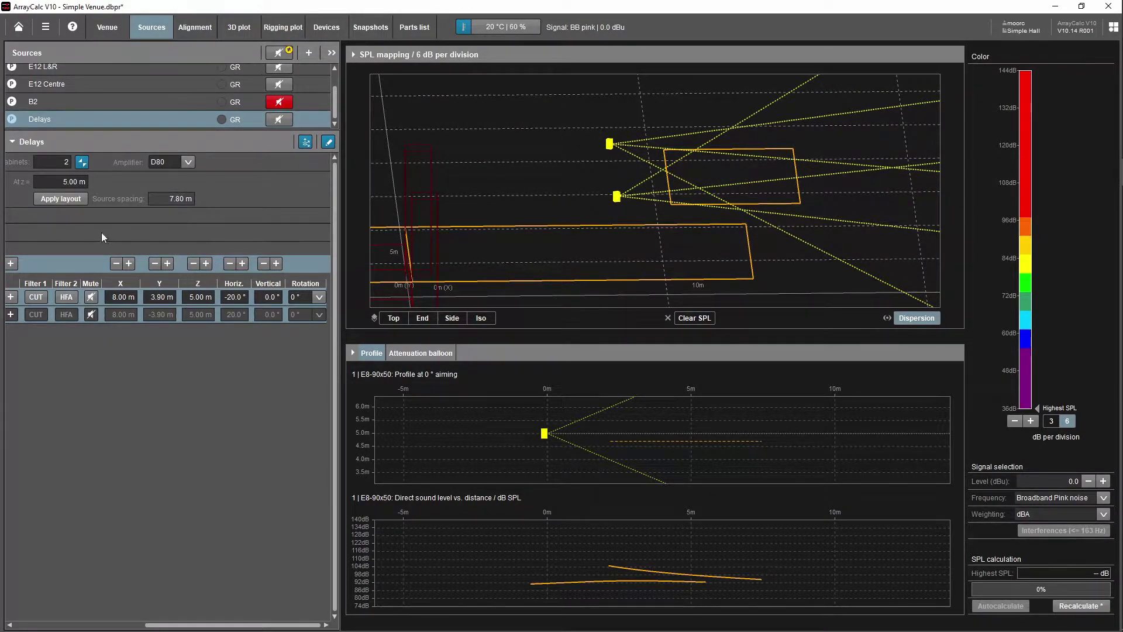
{"action": "key", "text": "BackSpace"}
{"action": "type", "text": "8"}
{"action": "left_click", "coordinate": [74, 200]}
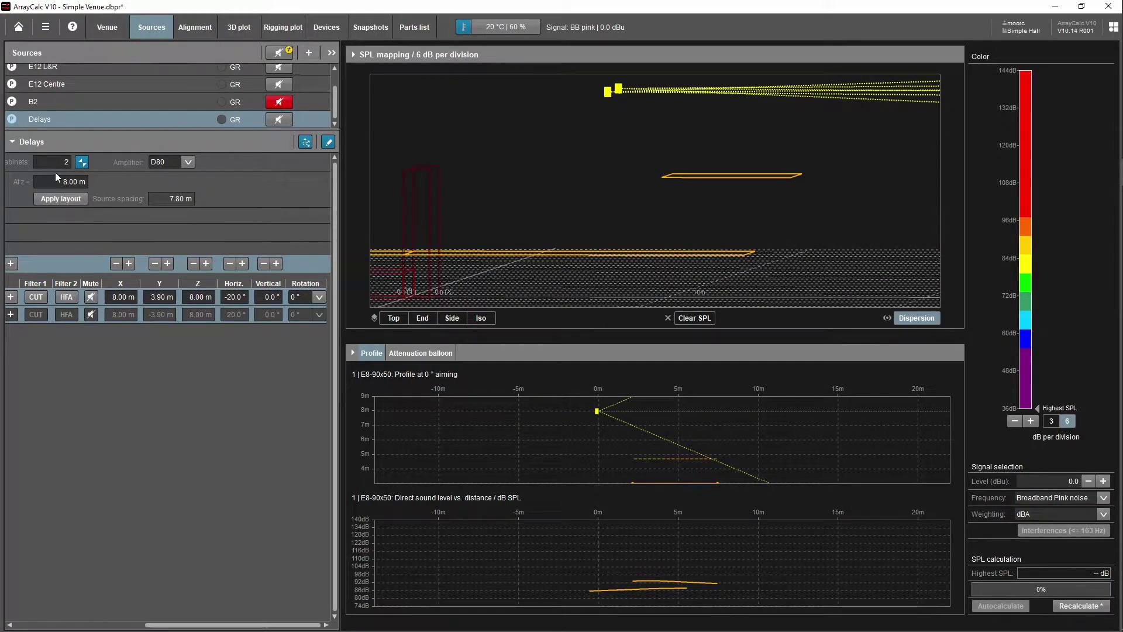
Step: Set the Delays group's height to z 6.5 m, apply the layout and check the cabinets above the raised plane
{"action": "key", "text": "BackSpace"}
{"action": "key", "text": "Delete"}
{"action": "key", "text": "Delete"}
{"action": "type", "text": ".5"}
{"action": "left_click", "coordinate": [70, 199]}
{"action": "mouse_move", "coordinate": [682, 189]}
{"action": "left_mouse_down"}
{"action": "mouse_move", "coordinate": [672, 194]}
{"action": "mouse_move", "coordinate": [689, 192]}
{"action": "mouse_move", "coordinate": [680, 212]}
{"action": "left_mouse_up"}
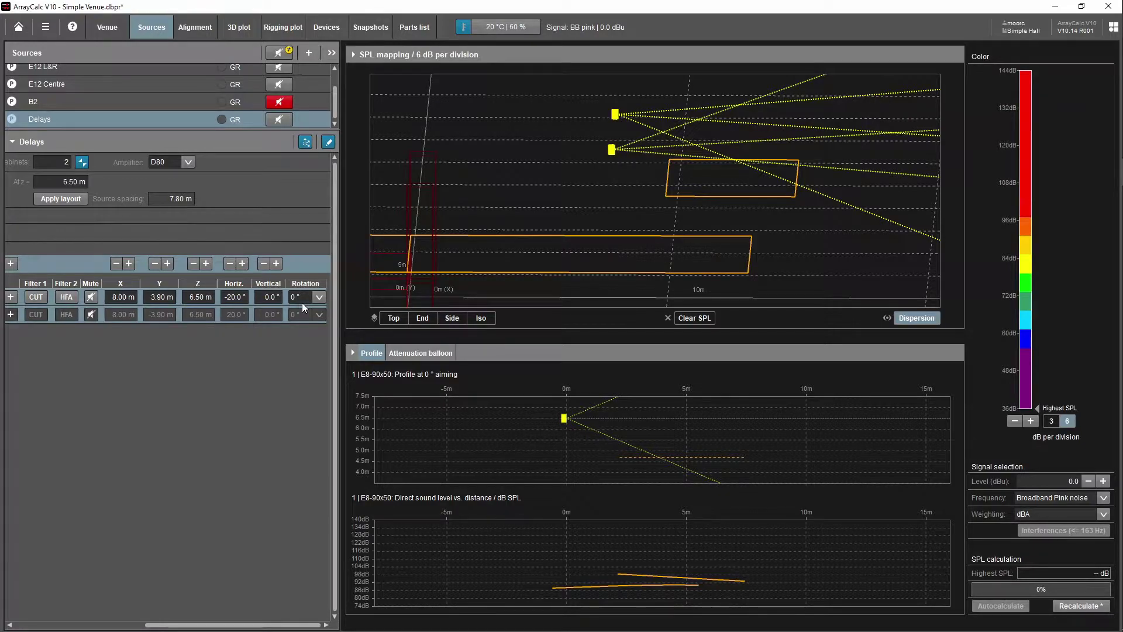
Step: Tilt the linked delay cabinets by setting the first cabinet's vertical angle to 10°, -10°, -15° and finally -16°
{"action": "type", "text": "10"}
{"action": "key", "text": "Return"}
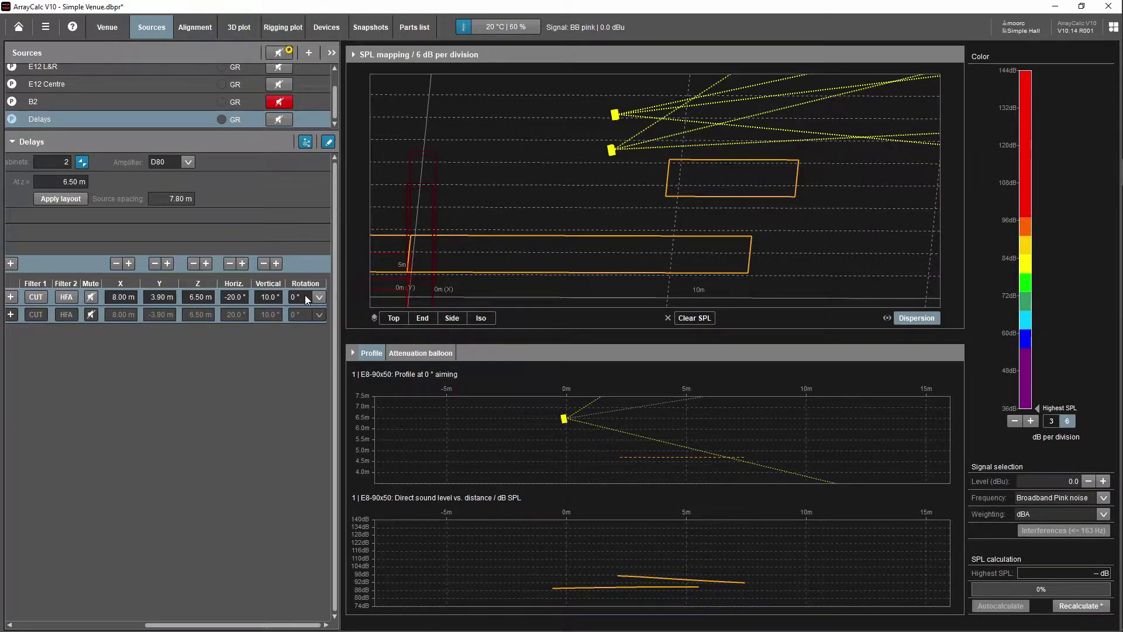
{"action": "type", "text": "-"}
{"action": "key", "text": "Return"}
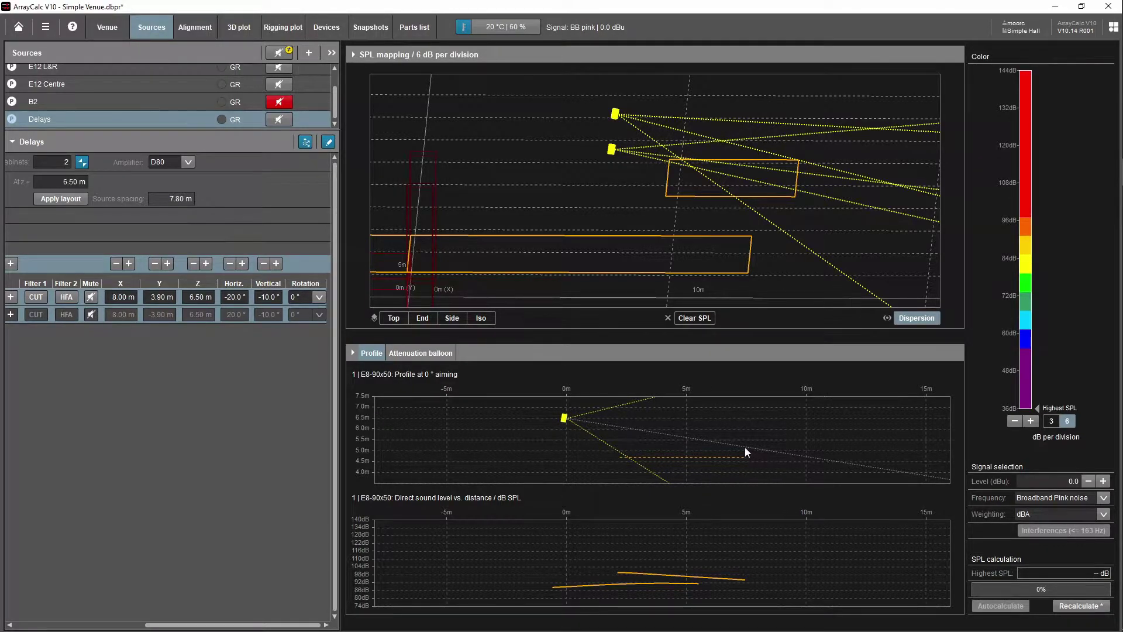
{"action": "left_click", "coordinate": [266, 297]}
{"action": "key", "text": "Delete"}
{"action": "type", "text": "5"}
{"action": "key", "text": "Return"}
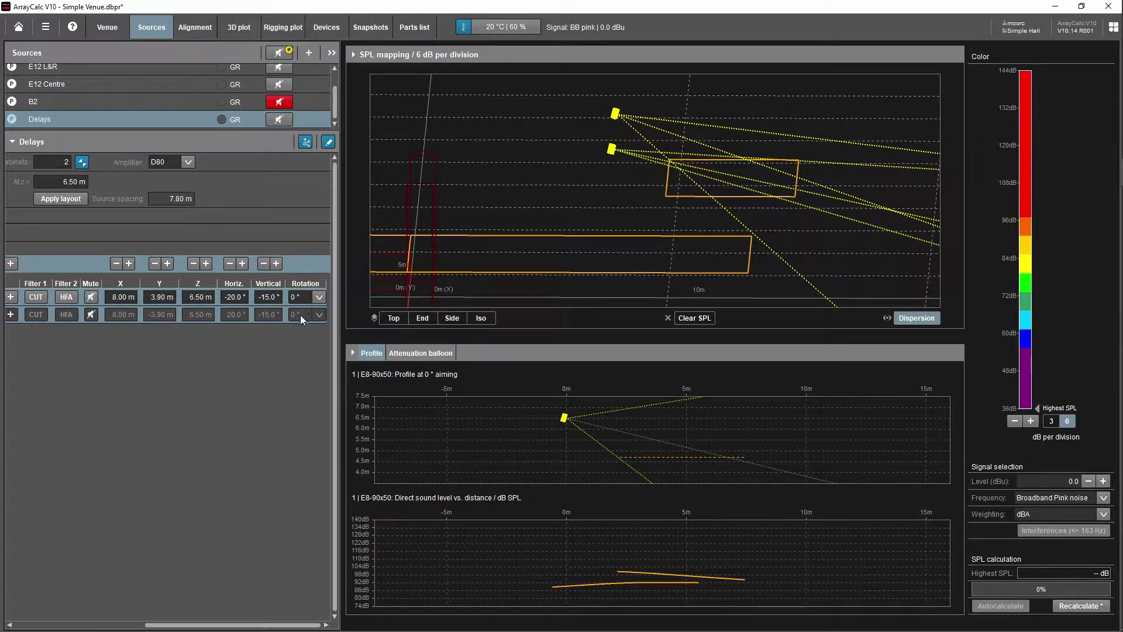
{"action": "left_click", "coordinate": [282, 298]}
{"action": "type", "text": "6"}
{"action": "key", "text": "Return"}
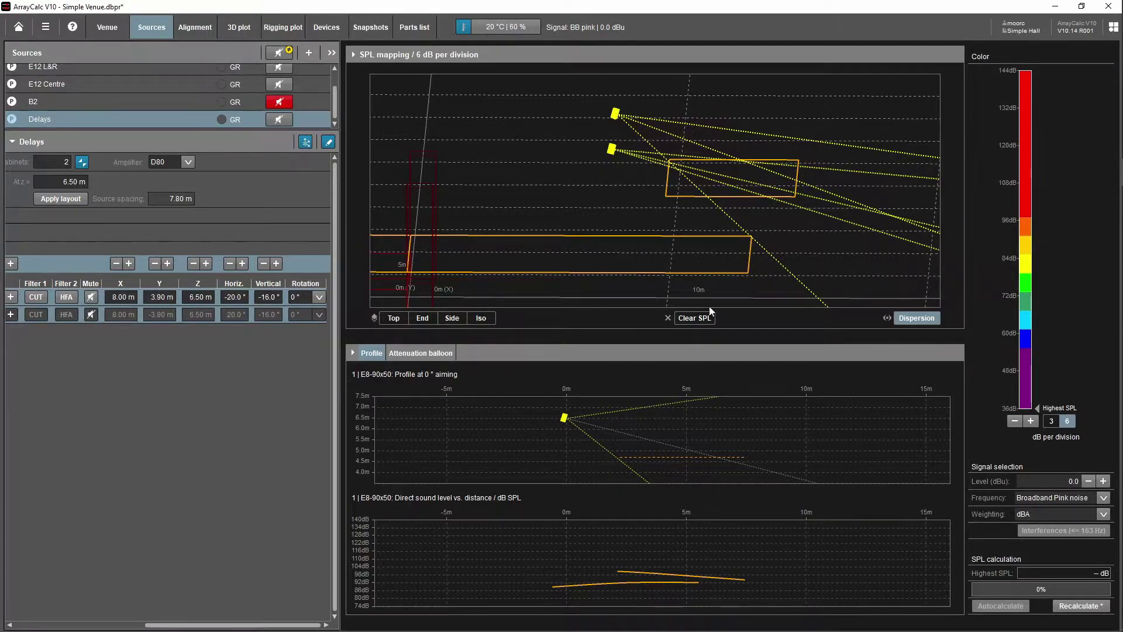
{"action": "mouse_move", "coordinate": [808, 209]}
{"action": "left_mouse_down"}
{"action": "mouse_move", "coordinate": [791, 226]}
{"action": "mouse_move", "coordinate": [804, 222]}
{"action": "left_mouse_up"}
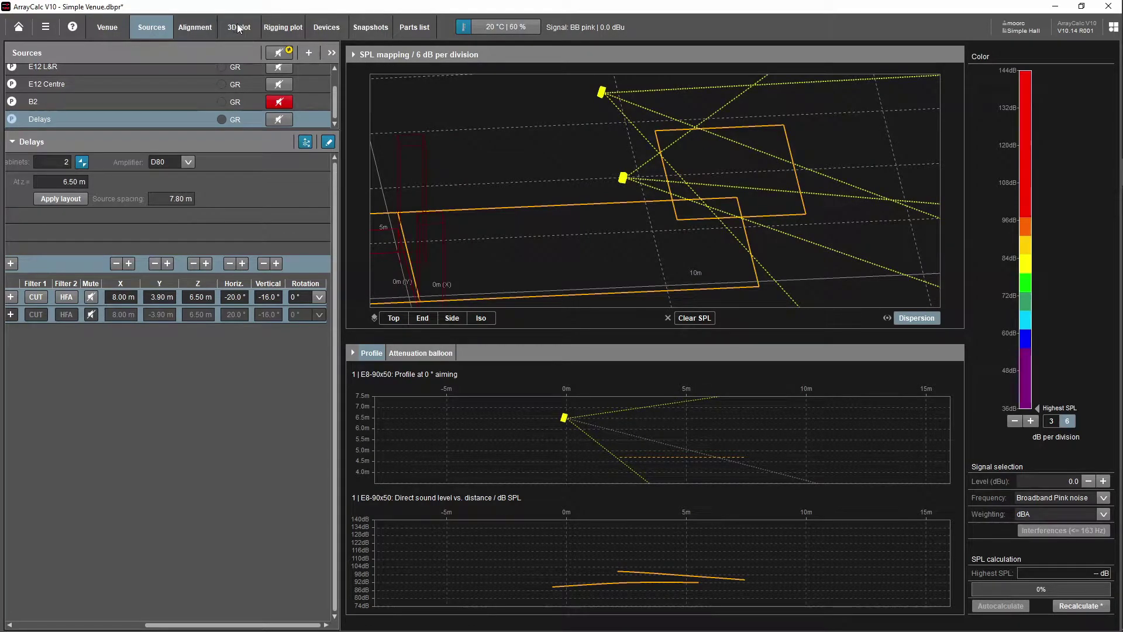
Step: Calculate the SPL map in the 3D plot for Broadband Pink noise and inspect the coverage with a shifted colour scale
{"action": "left_click", "coordinate": [237, 25]}
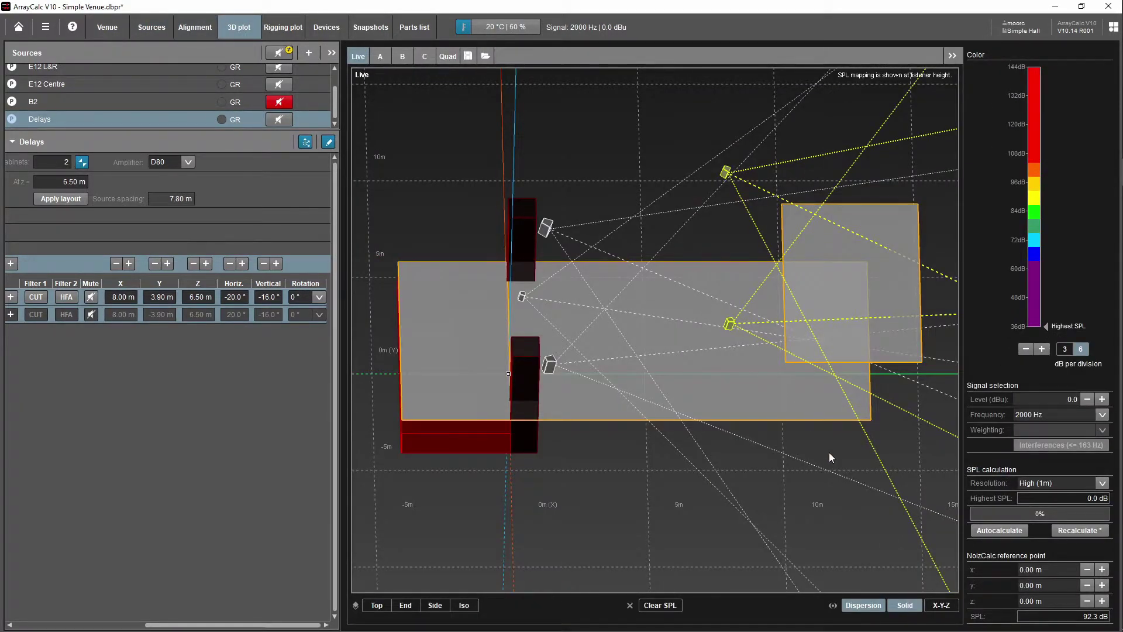
{"action": "scroll", "coordinate": [749, 387], "scroll_direction": "down", "scroll_amount": 3}
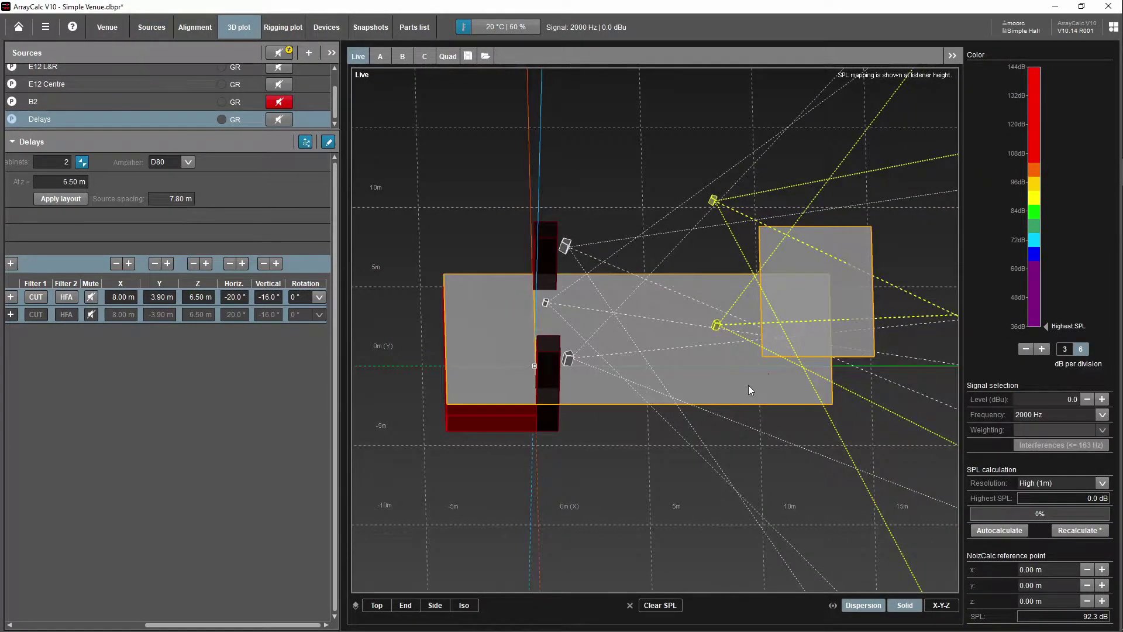
{"action": "left_click", "coordinate": [1088, 415]}
{"action": "left_click", "coordinate": [1052, 497]}
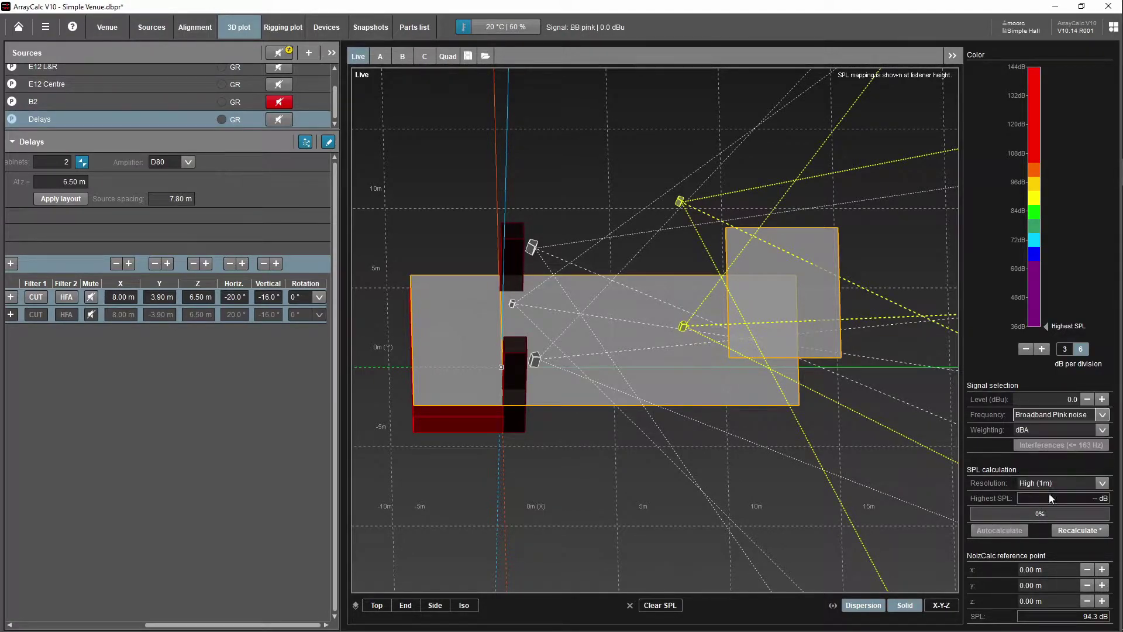
{"action": "left_click", "coordinate": [1079, 530]}
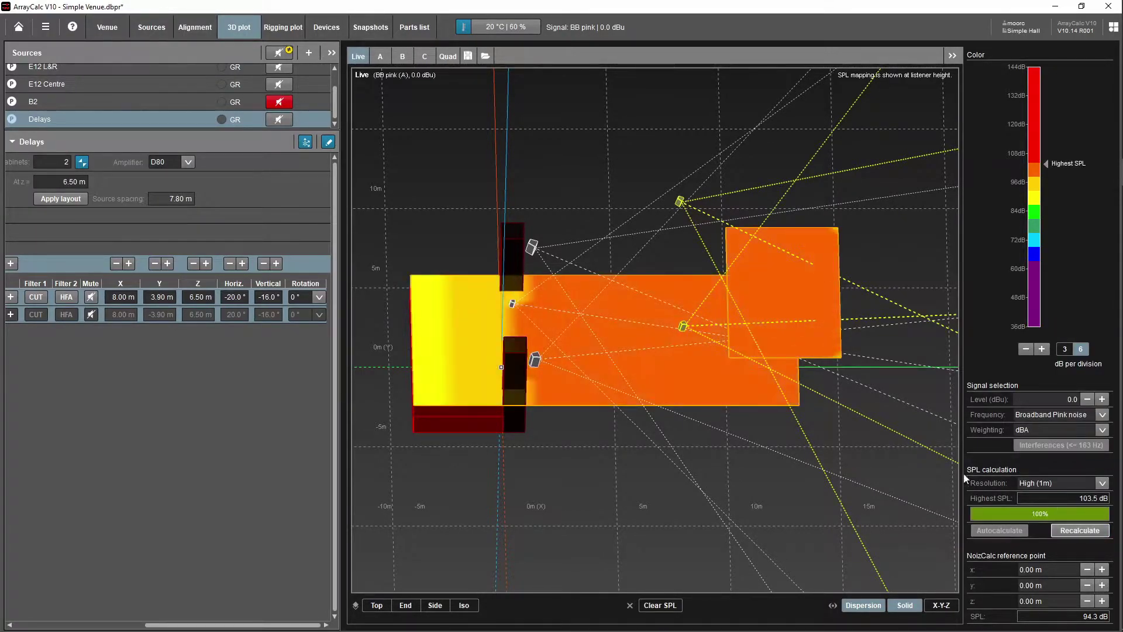
{"action": "left_click", "coordinate": [1042, 350]}
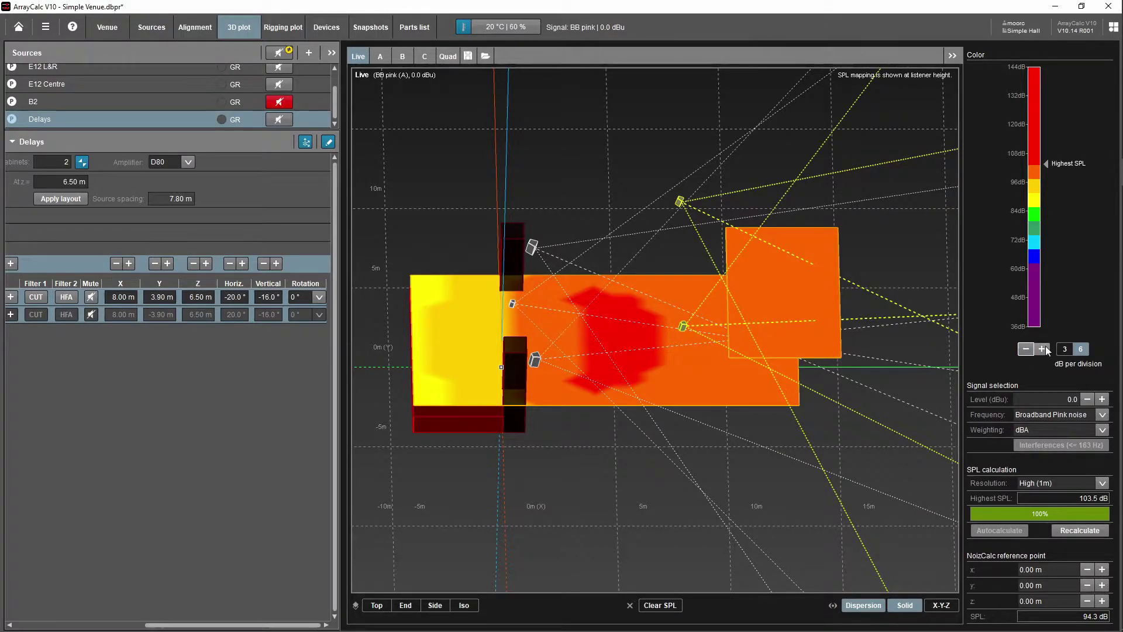
{"action": "left_click_drag", "start_coordinate": [907, 371], "coordinate": [806, 433]}
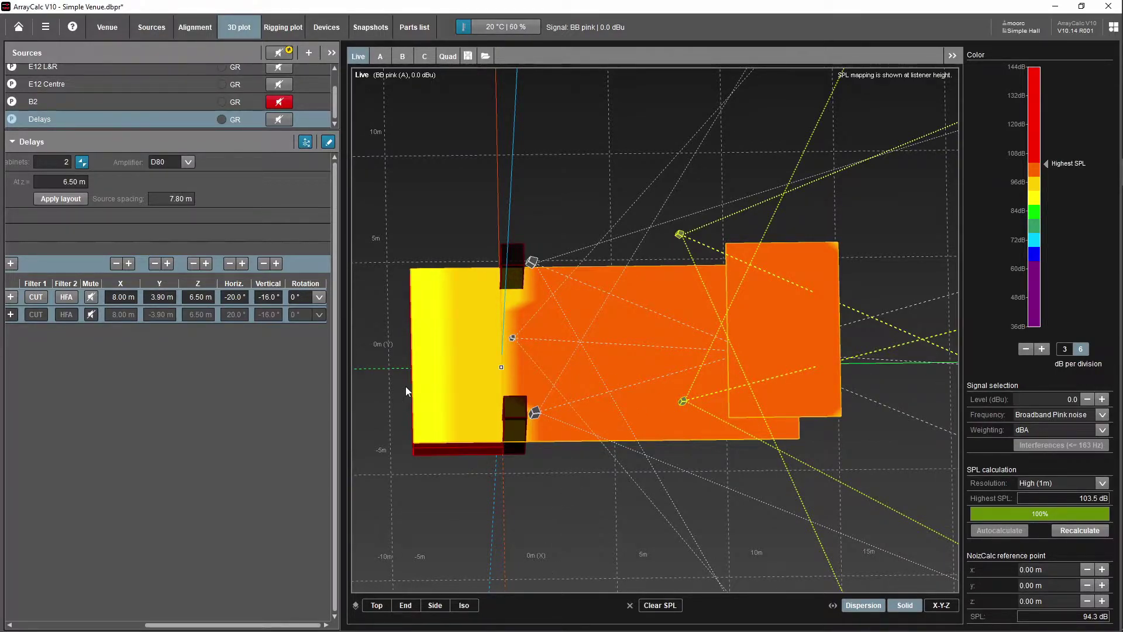
Step: Go to the alignment view of all sources, with B2 unmuted, and mute the Delays source
{"action": "left_click", "coordinate": [196, 27]}
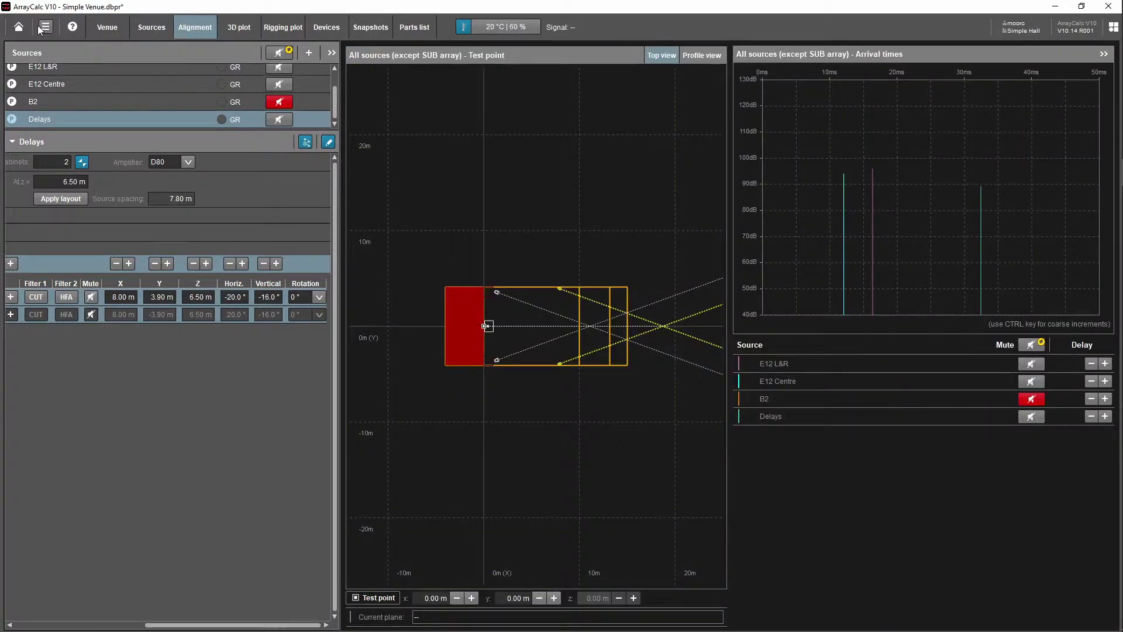
{"action": "left_click", "coordinate": [18, 26]}
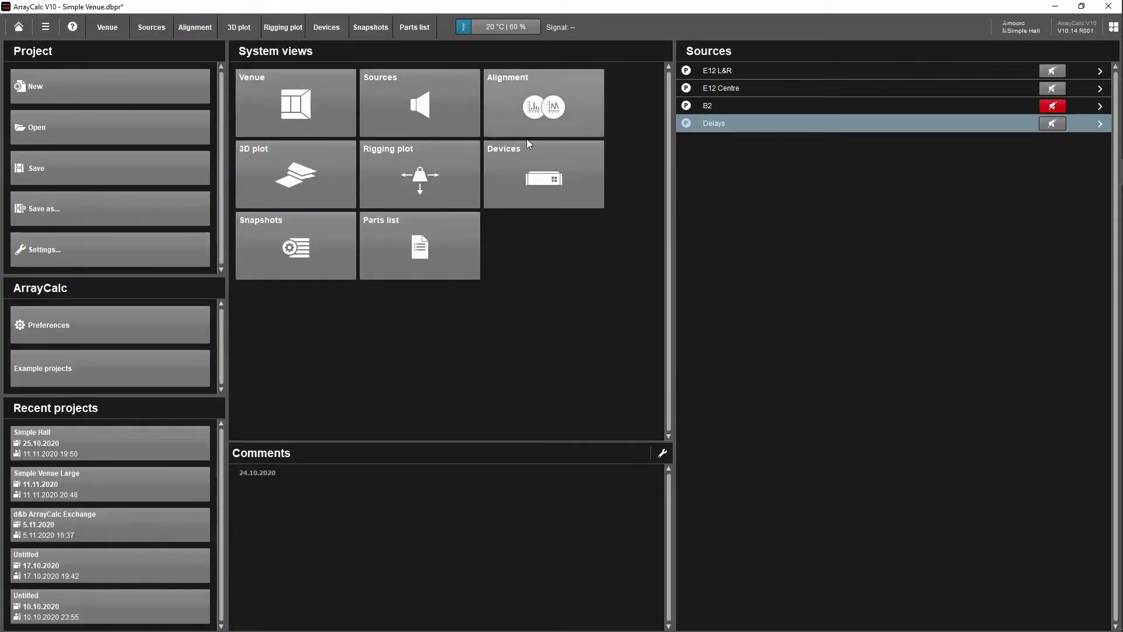
{"action": "left_click", "coordinate": [555, 114]}
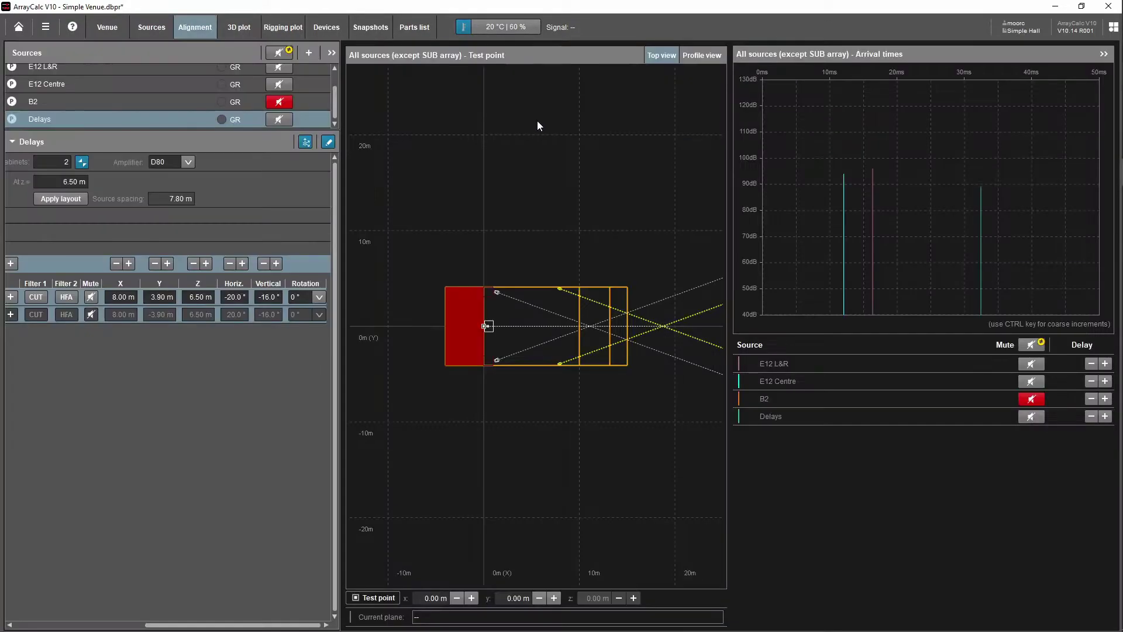
{"action": "scroll", "coordinate": [590, 336], "scroll_direction": "up", "scroll_amount": 3}
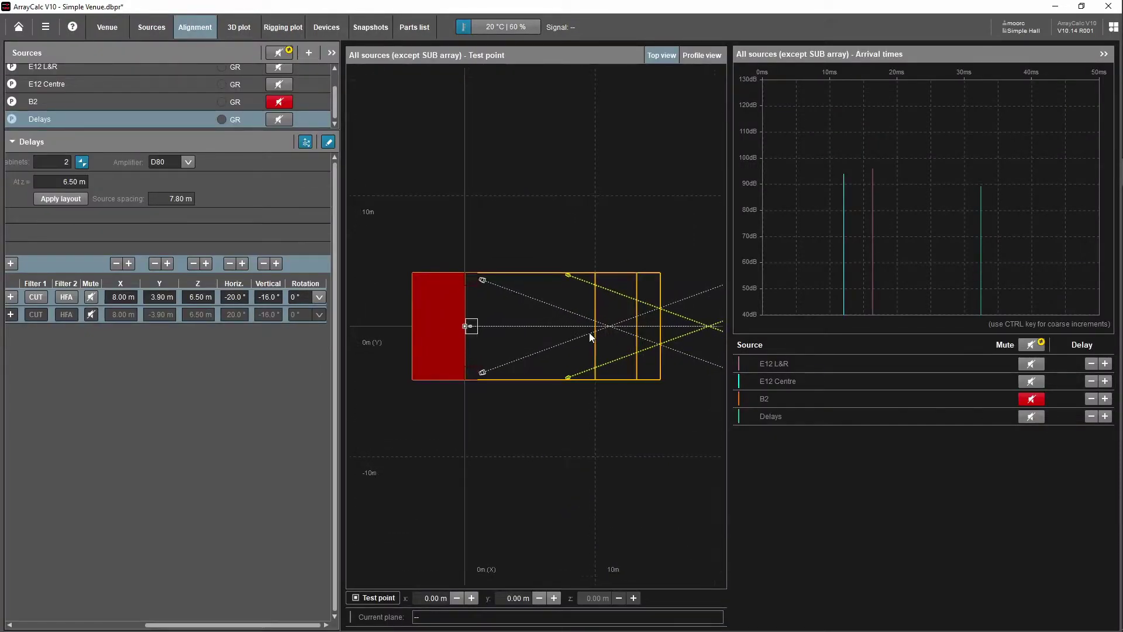
{"action": "scroll", "coordinate": [588, 333], "scroll_direction": "up", "scroll_amount": 2}
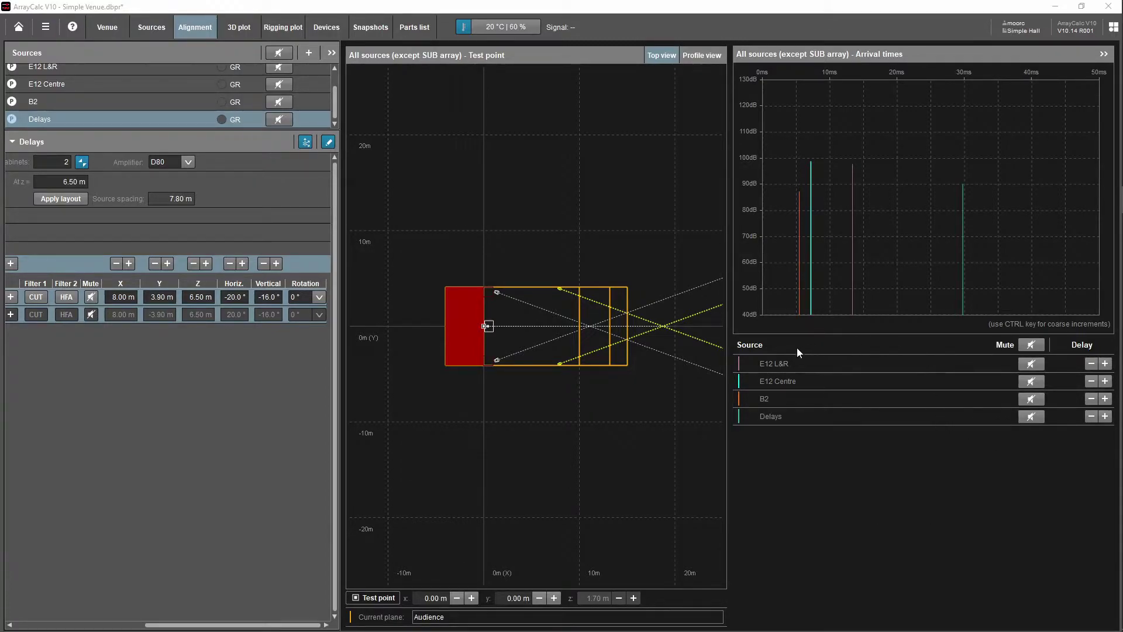
{"action": "left_click", "coordinate": [1031, 416]}
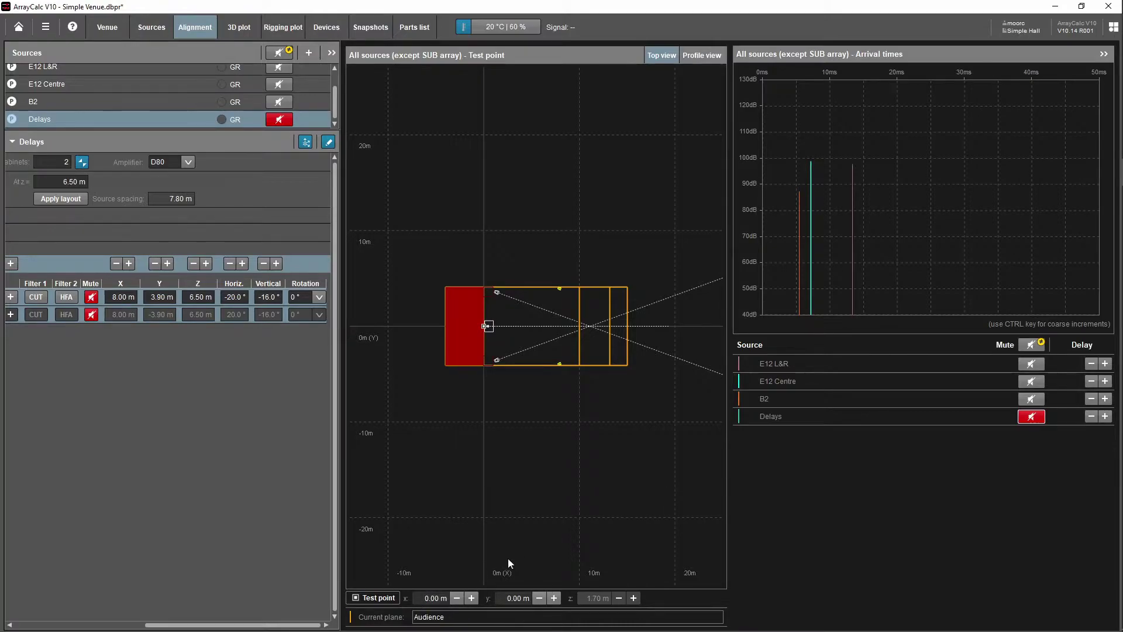
Step: Move the alignment test point along the centre line to x 5 m, and finally to x 8 m
{"action": "left_click", "coordinate": [430, 599]}
{"action": "key", "text": "Return"}
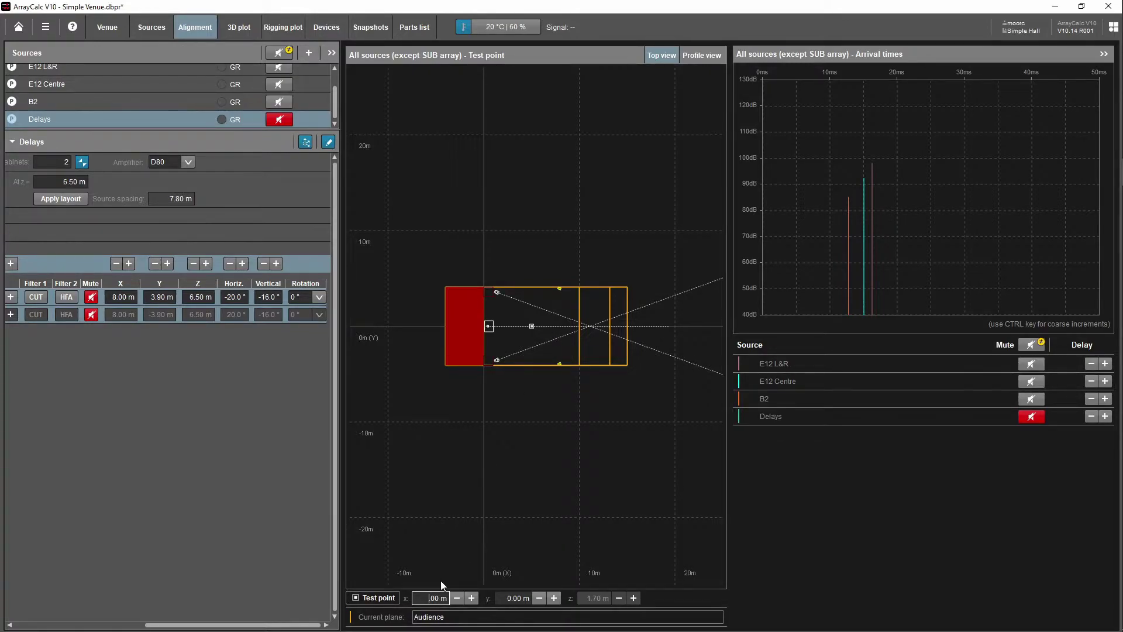
{"action": "key", "text": "Return"}
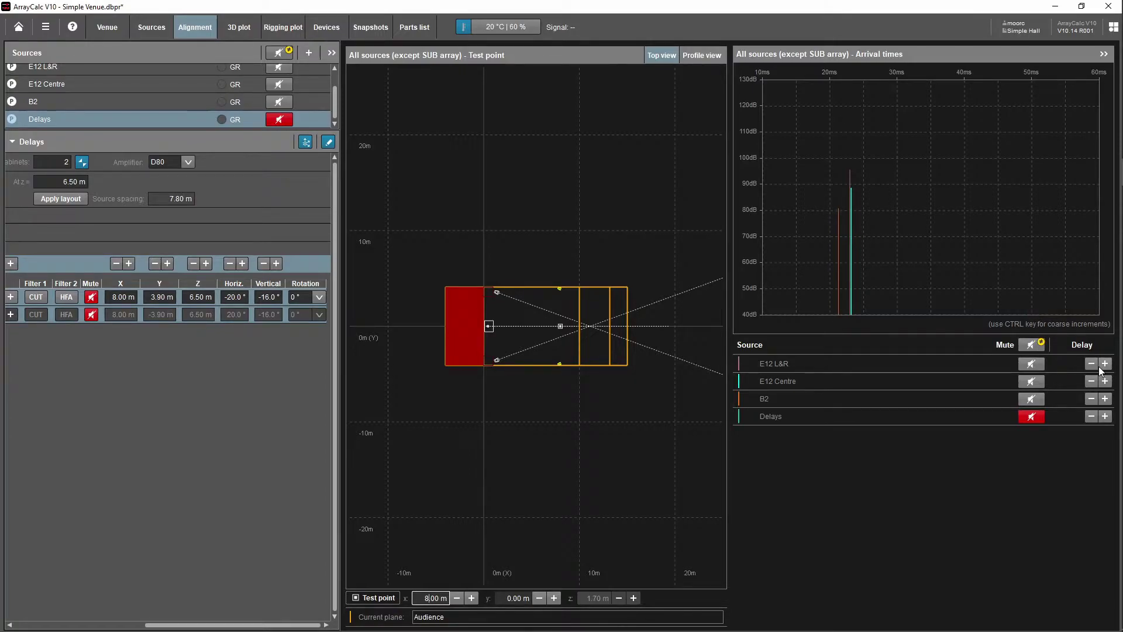
Step: Increase the delay of B2, and of E12 L&R by one increment, so their arrivals line up with E12 Centre
{"action": "left_click", "coordinate": [1105, 399]}
{"action": "left_click", "coordinate": [1105, 399]}
{"action": "left_click", "coordinate": [1105, 399]}
{"action": "left_click", "coordinate": [1106, 399]}
{"action": "left_click", "coordinate": [1106, 398]}
{"action": "left_click", "coordinate": [1105, 399]}
{"action": "left_click", "coordinate": [1105, 399]}
{"action": "left_click", "coordinate": [1105, 399]}
{"action": "left_click", "coordinate": [1105, 399]}
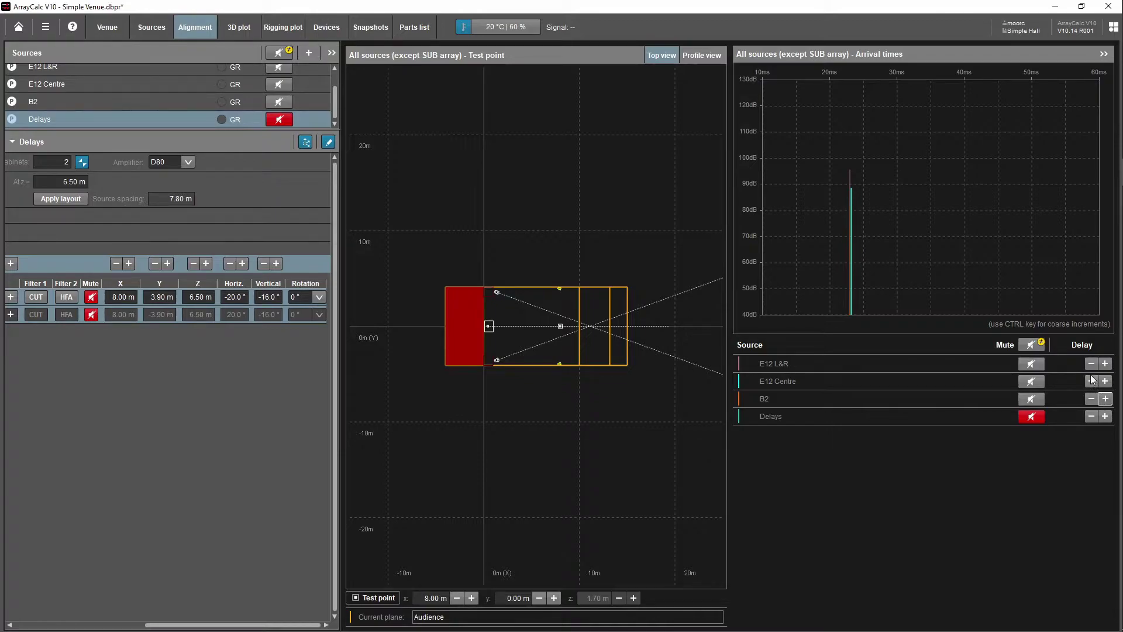
{"action": "left_click", "coordinate": [1105, 364]}
Step: Unmute the Delays source and move the test point to x 12 m
{"action": "left_click", "coordinate": [1030, 416]}
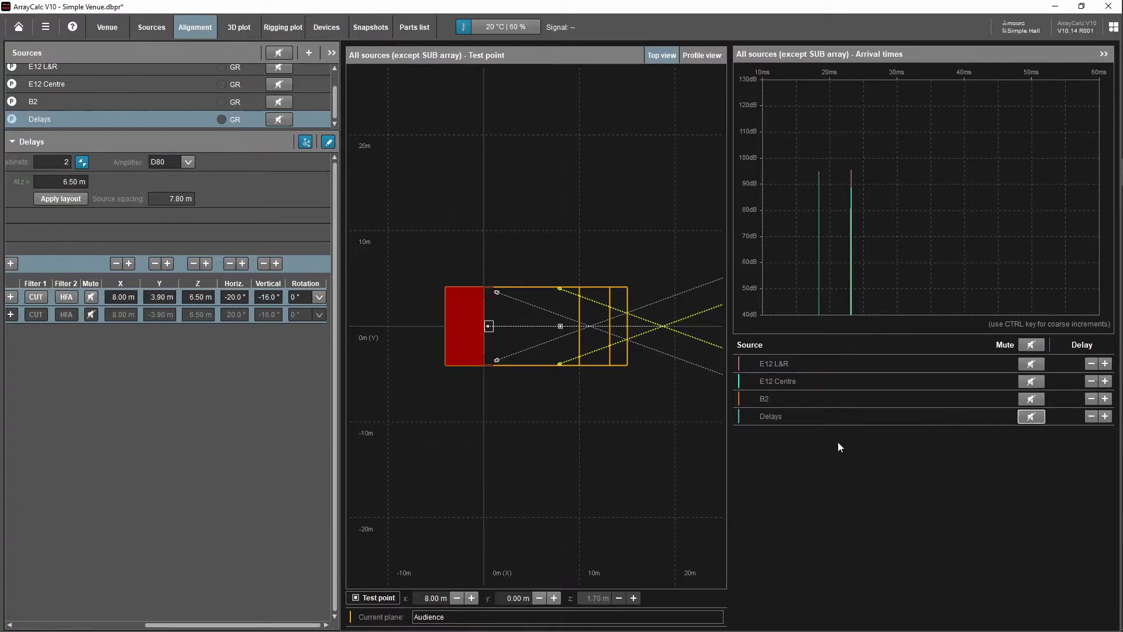
{"action": "left_click", "coordinate": [430, 599]}
{"action": "key", "text": "BackSpace"}
{"action": "type", "text": "12"}
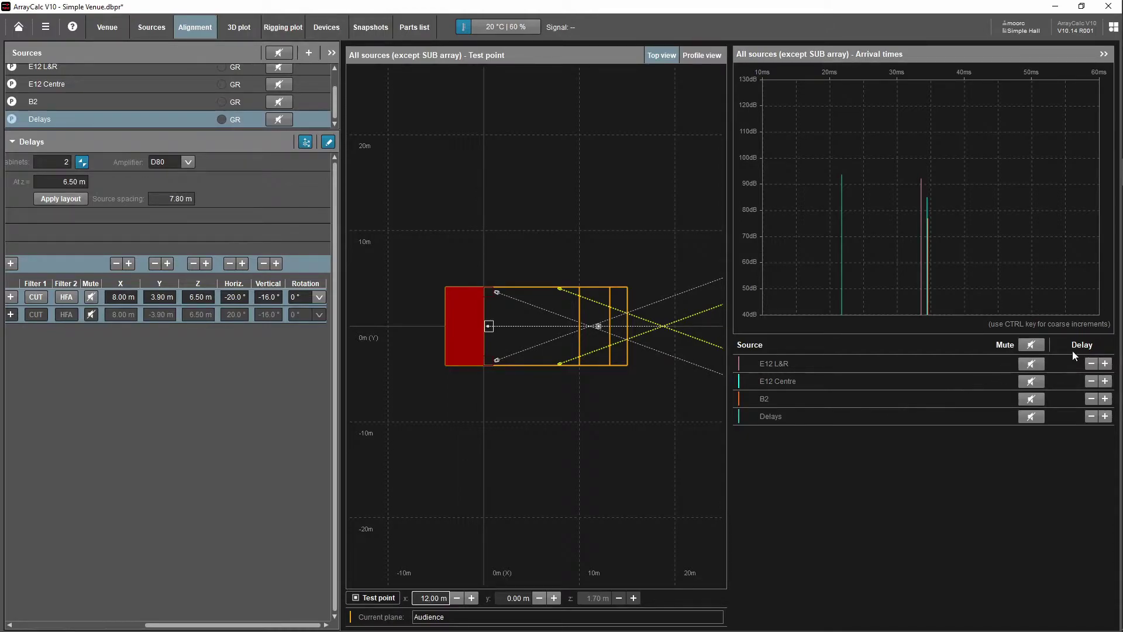
Step: Increase the Delays source's delay until its arrival lines up with the main speakers, and add two delay increments to E12 L&R
{"action": "left_click", "coordinate": [1105, 416]}
{"action": "left_click", "coordinate": [1105, 416]}
{"action": "left_click", "coordinate": [1105, 416]}
{"action": "left_click", "coordinate": [1106, 417]}
{"action": "left_click", "coordinate": [1105, 416]}
{"action": "left_click", "coordinate": [1106, 417]}
{"action": "left_click", "coordinate": [1105, 416]}
{"action": "left_click", "coordinate": [1105, 417]}
{"action": "left_click", "coordinate": [1106, 417]}
{"action": "left_click", "coordinate": [1106, 417]}
{"action": "left_click", "coordinate": [1105, 417]}
{"action": "left_click", "coordinate": [1105, 418]}
{"action": "left_click", "coordinate": [1104, 417]}
{"action": "left_click", "coordinate": [1105, 416]}
{"action": "left_click", "coordinate": [1105, 417]}
{"action": "left_click", "coordinate": [1106, 416]}
{"action": "left_click", "coordinate": [1106, 416]}
{"action": "left_click", "coordinate": [1105, 416]}
{"action": "left_click", "coordinate": [1105, 416]}
{"action": "left_click", "coordinate": [1105, 416]}
{"action": "left_click", "coordinate": [1105, 416]}
{"action": "left_click", "coordinate": [1105, 416]}
{"action": "left_click", "coordinate": [1105, 417]}
{"action": "left_click", "coordinate": [1105, 416]}
{"action": "left_click", "coordinate": [1105, 416]}
{"action": "left_click", "coordinate": [1106, 417]}
{"action": "left_click", "coordinate": [1106, 416]}
{"action": "left_click", "coordinate": [1105, 417]}
{"action": "left_click", "coordinate": [1105, 417]}
{"action": "left_click", "coordinate": [1105, 417]}
{"action": "left_click", "coordinate": [1105, 417]}
{"action": "left_click", "coordinate": [1105, 416]}
{"action": "left_click", "coordinate": [1105, 416]}
{"action": "left_click", "coordinate": [1105, 416]}
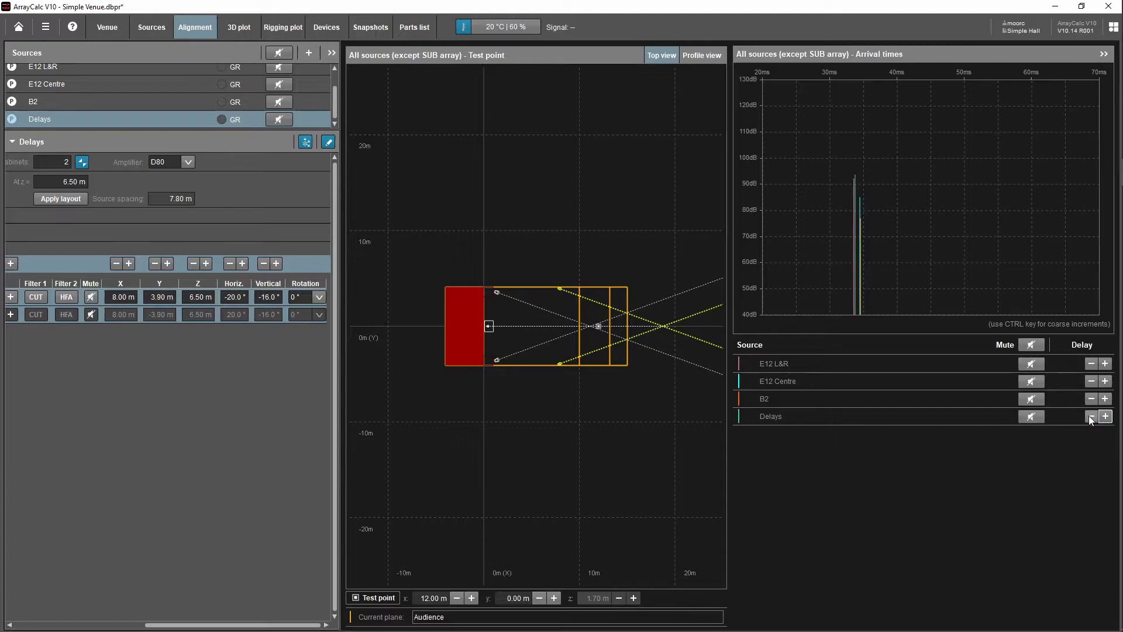
{"action": "left_click", "coordinate": [1105, 417]}
{"action": "left_click", "coordinate": [1105, 416]}
{"action": "left_click", "coordinate": [1105, 364]}
{"action": "left_click", "coordinate": [1104, 364]}
Step: Check the sources' arrival times with the test point at x 5 m and at x 8 m
{"action": "double_click", "coordinate": [432, 597]}
{"action": "type", "text": "5"}
{"action": "key", "text": "Return"}
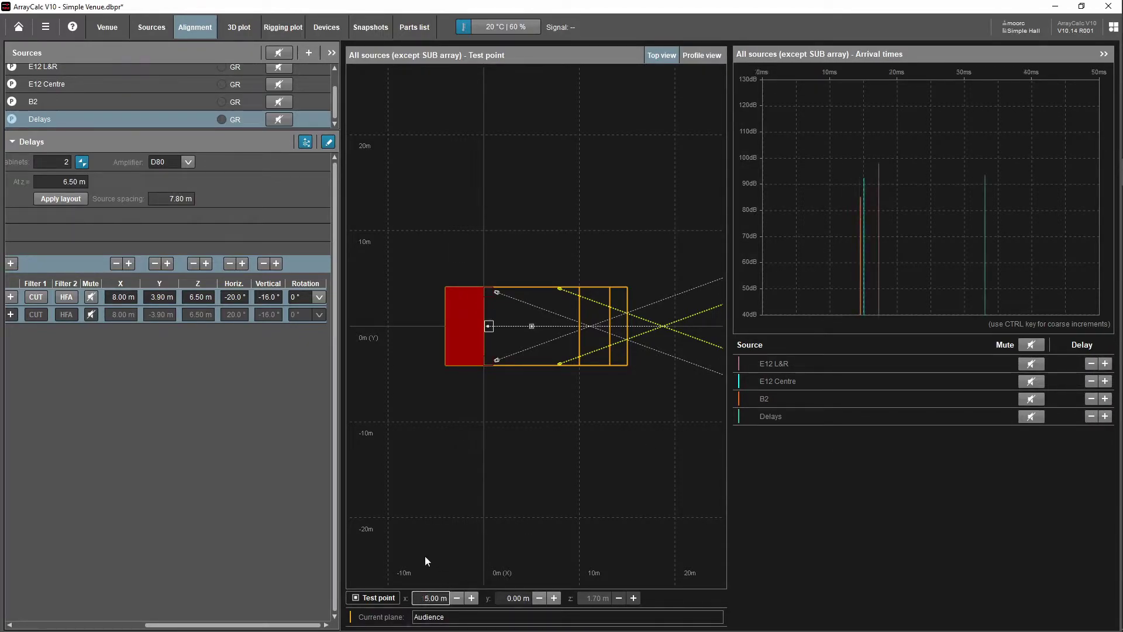
{"action": "key", "text": "BackSpace"}
{"action": "type", "text": "8"}
{"action": "key", "text": "Return"}
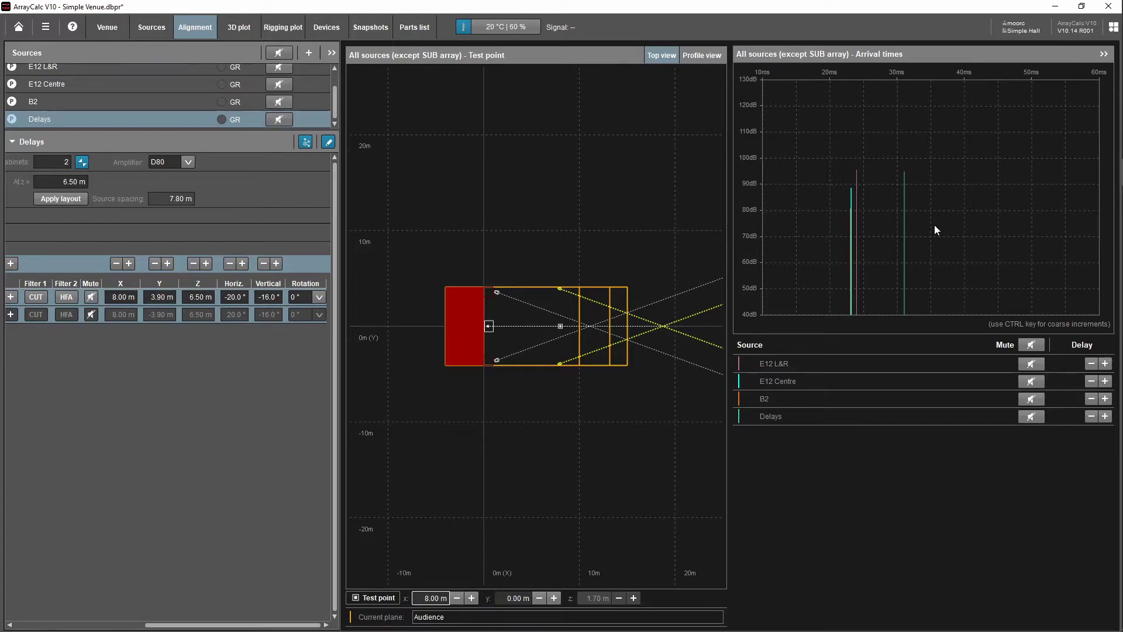
Step: Recalculate the Broadband Pink noise SPL map in the 3D plot and examine the coverage with a shifted colour scale and from other angles
{"action": "left_click", "coordinate": [230, 30]}
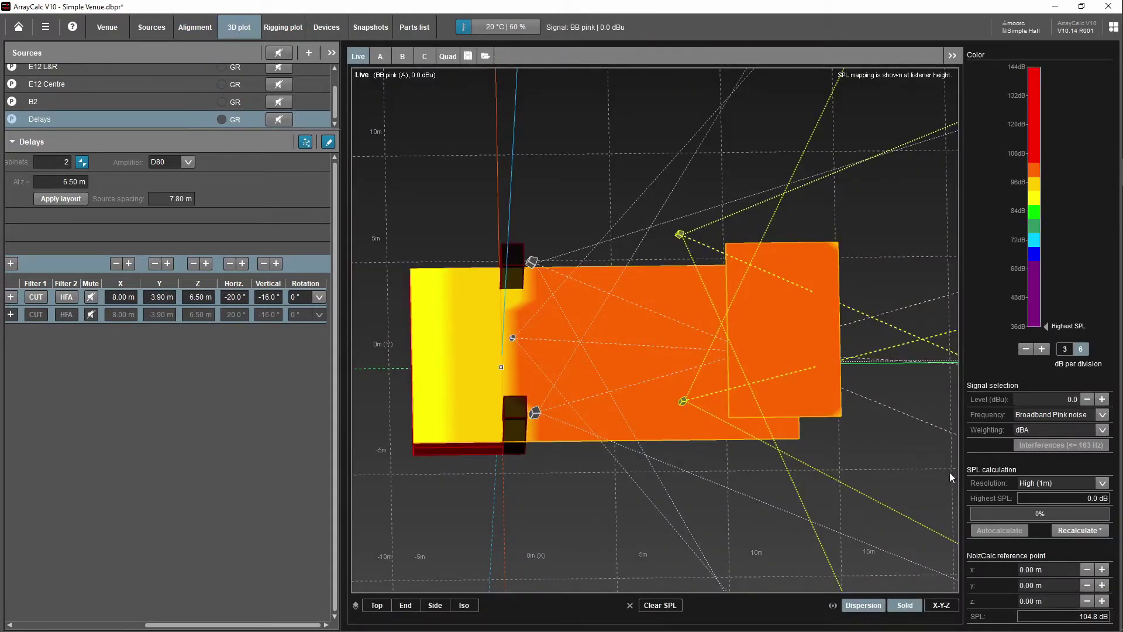
{"action": "left_click", "coordinate": [1078, 530]}
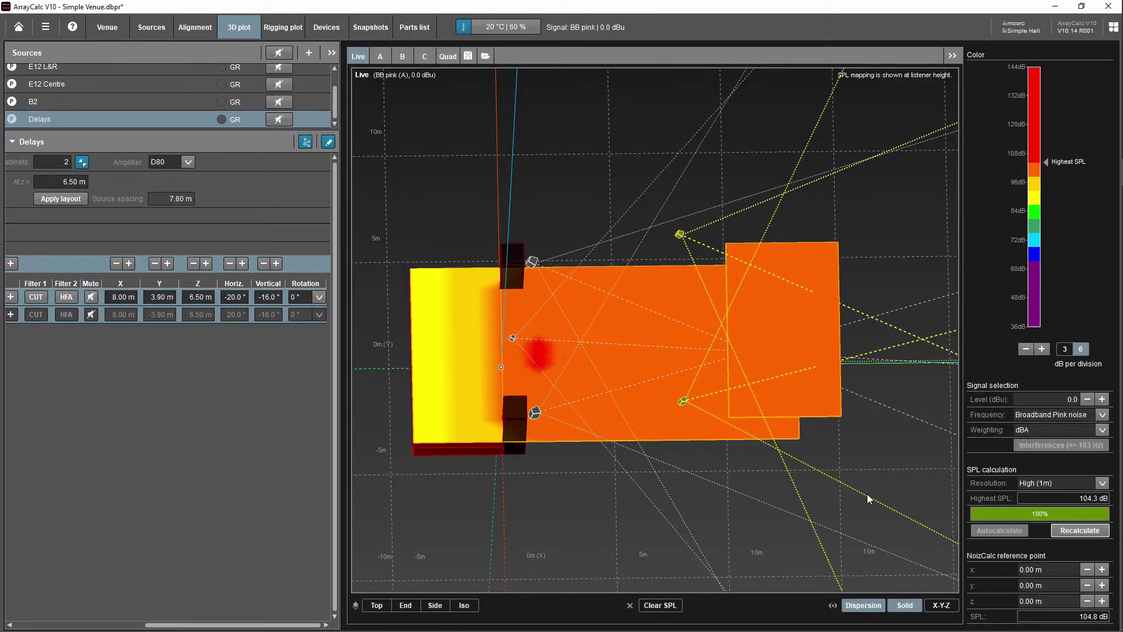
{"action": "left_click", "coordinate": [1039, 350]}
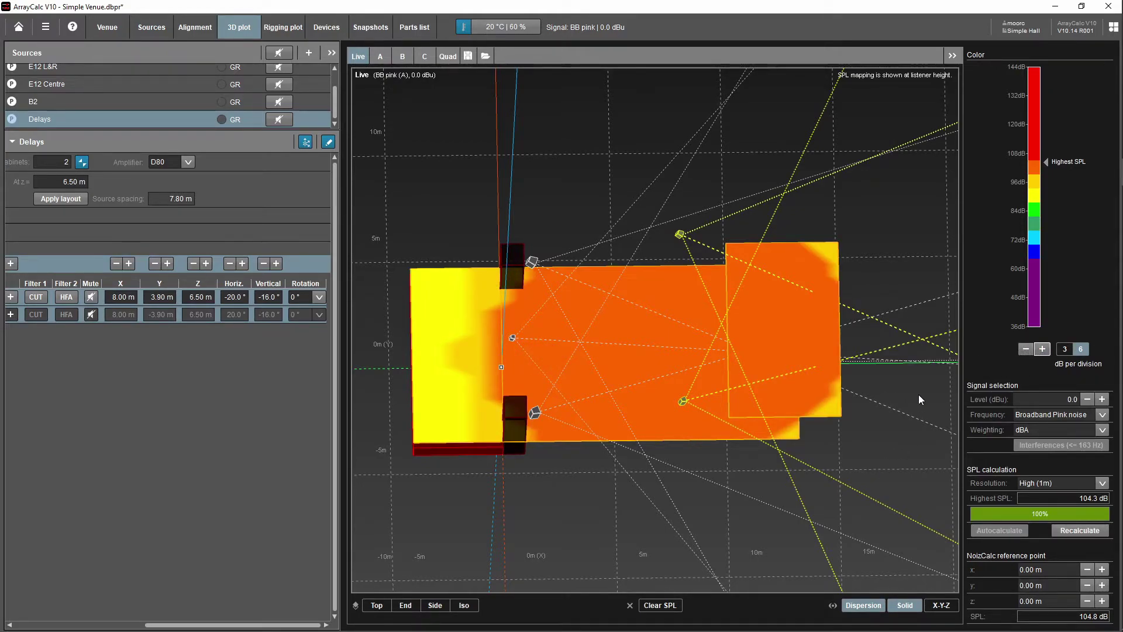
{"action": "left_click", "coordinate": [1026, 351]}
{"action": "left_click_drag", "start_coordinate": [853, 468], "coordinate": [849, 290]}
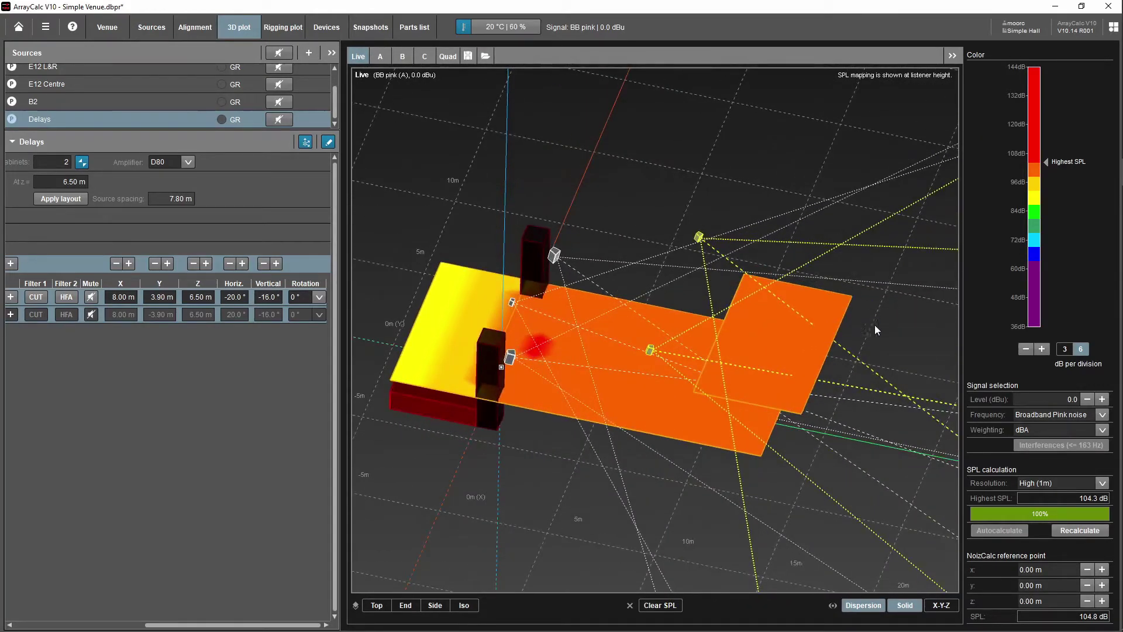
{"action": "left_click_drag", "start_coordinate": [587, 329], "coordinate": [558, 375]}
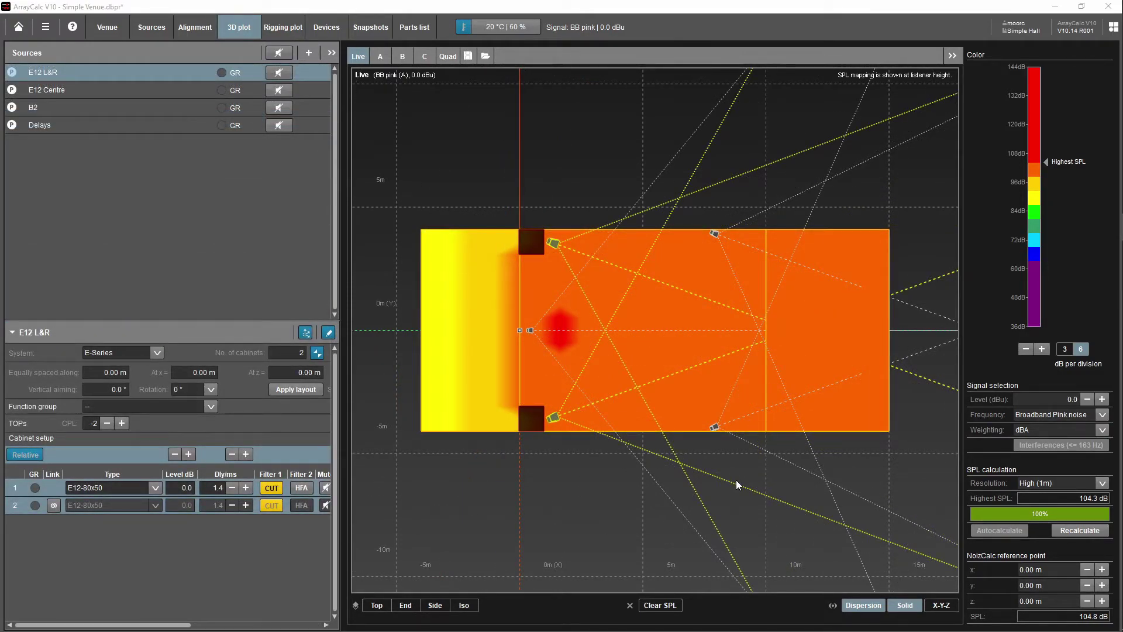
Step: Set the signal frequency to 40 Hz and recalculate the SPL map
{"action": "left_click", "coordinate": [1102, 414]}
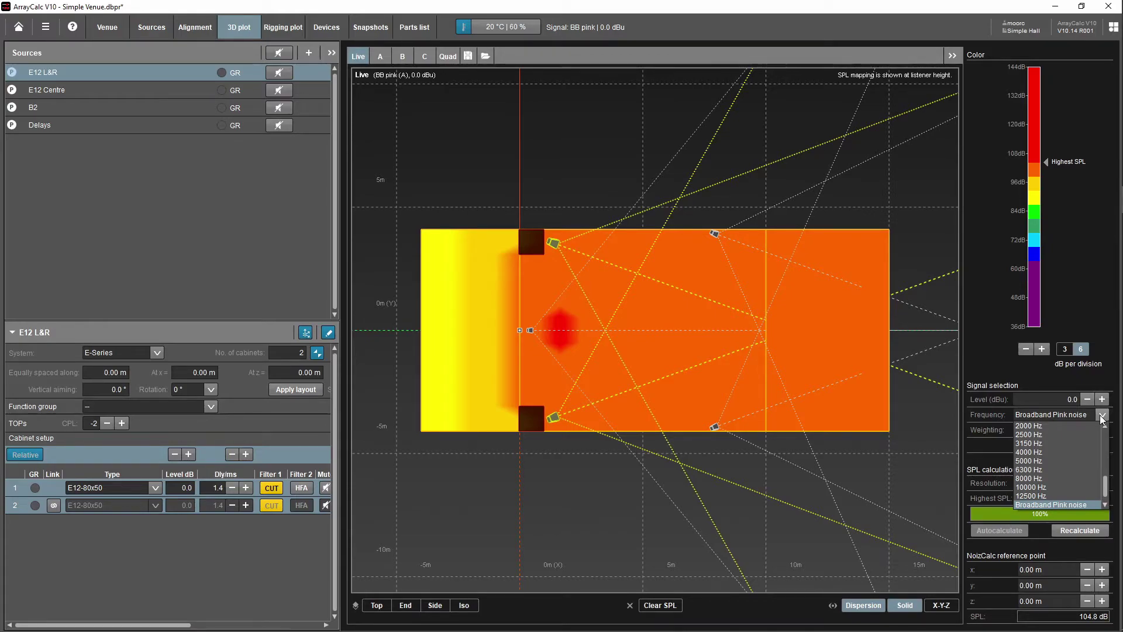
{"action": "scroll", "coordinate": [1062, 465], "scroll_direction": "up", "scroll_amount": 5}
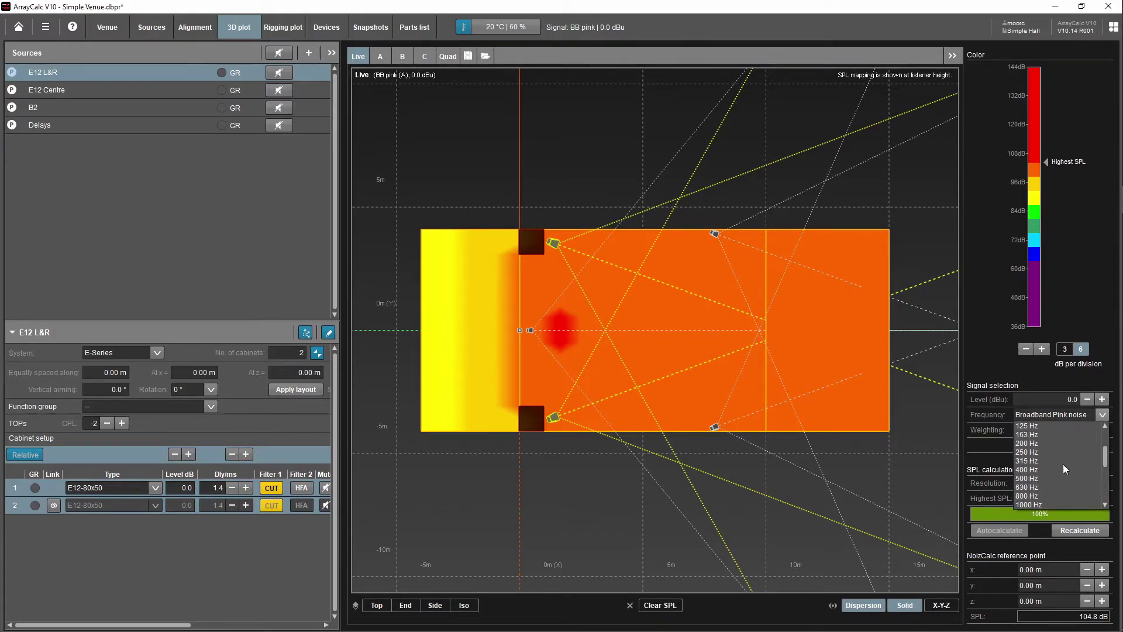
{"action": "scroll", "coordinate": [1079, 469], "scroll_direction": "up", "scroll_amount": 1}
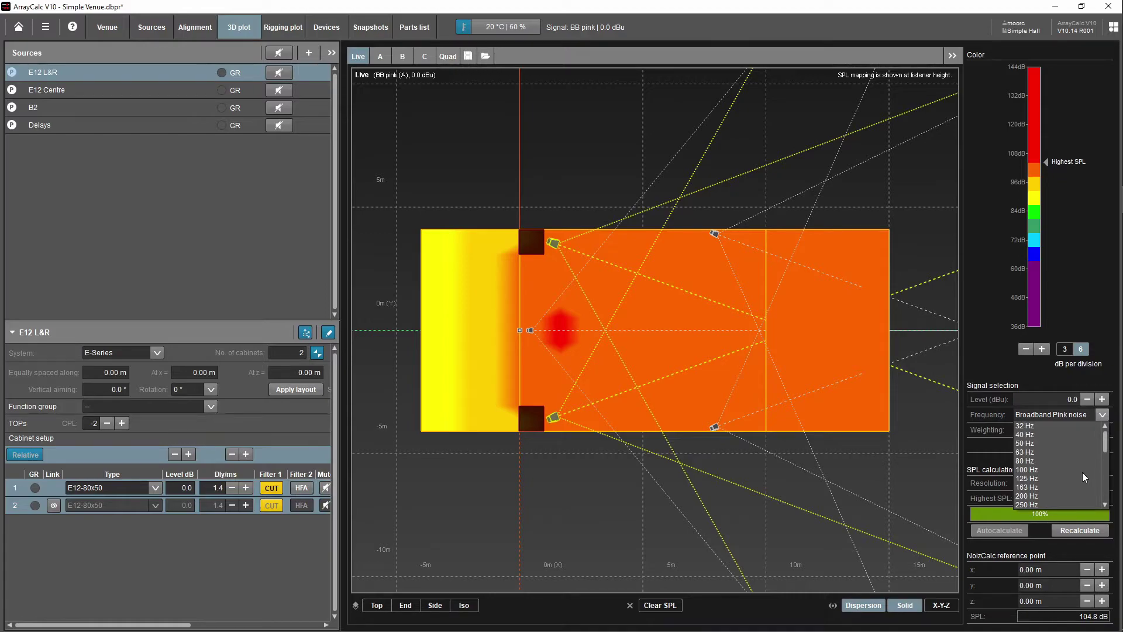
{"action": "left_click", "coordinate": [1047, 436]}
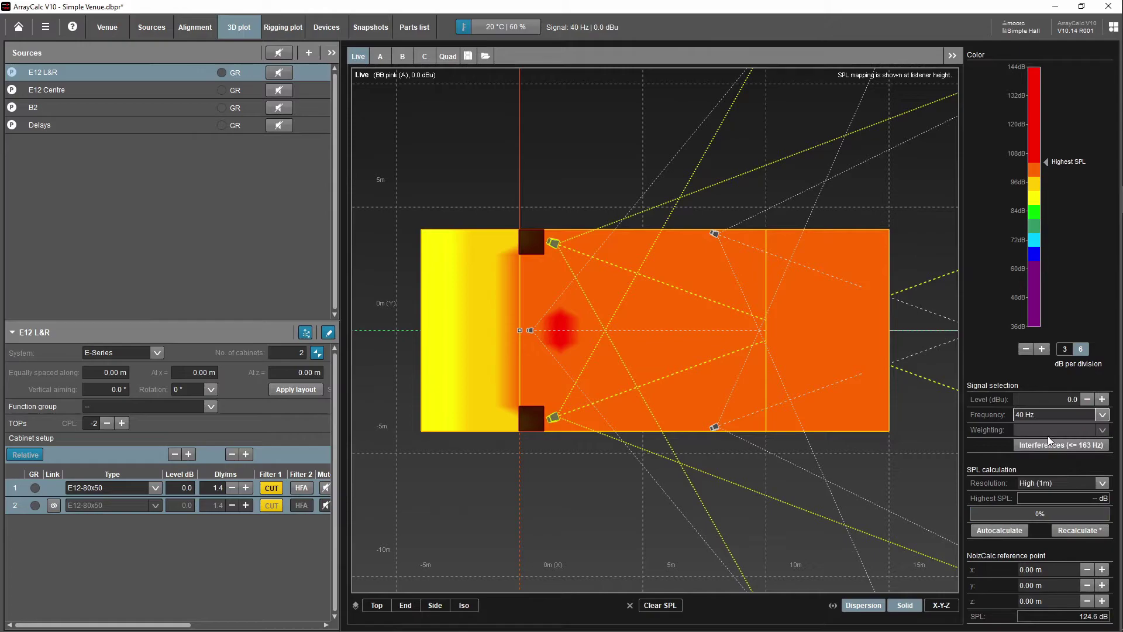
{"action": "left_click", "coordinate": [1076, 531]}
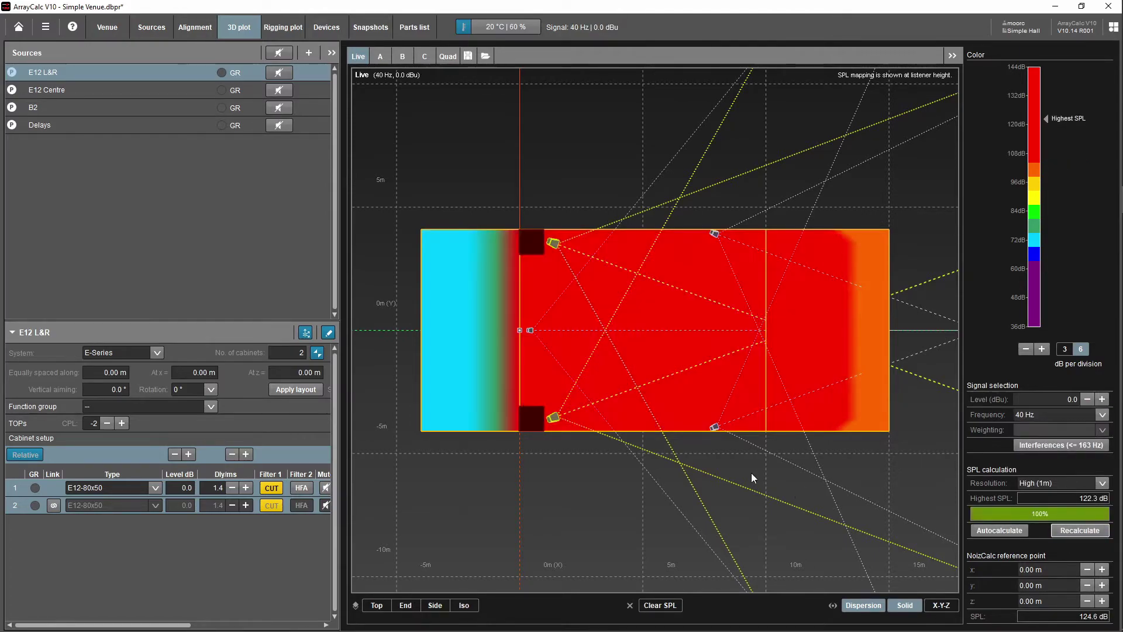
Step: Raise the SPL map's colour scale and examine the 40 Hz coverage from a tilted angle
{"action": "left_click", "coordinate": [1025, 349]}
{"action": "left_click", "coordinate": [1042, 349]}
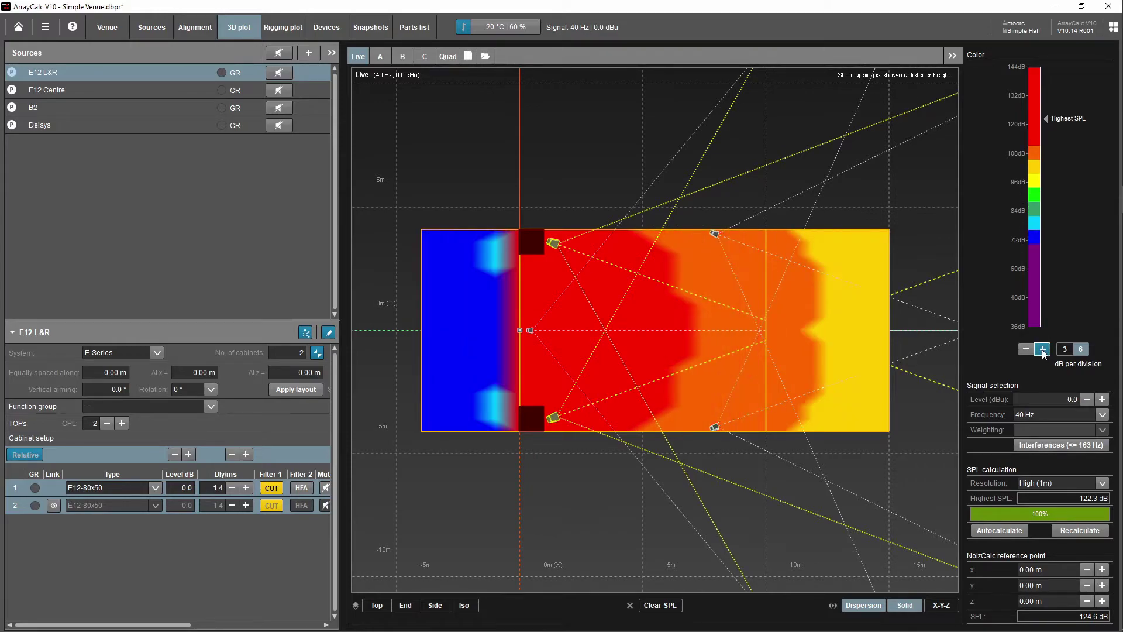
{"action": "left_click", "coordinate": [1042, 349]}
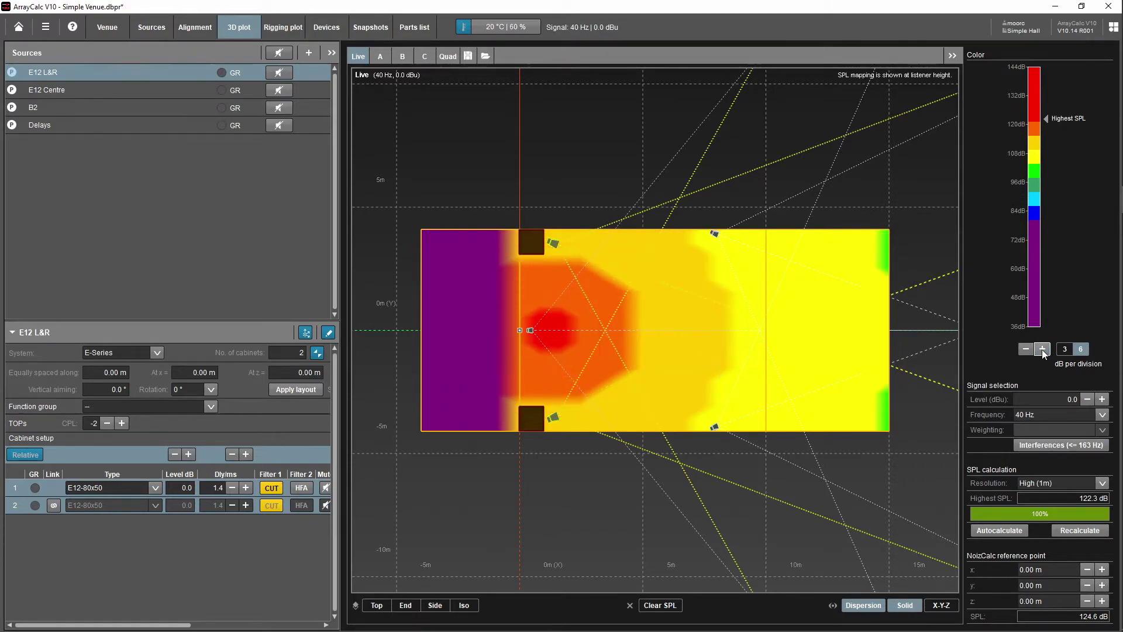
{"action": "left_click_drag", "start_coordinate": [730, 504], "coordinate": [760, 472]}
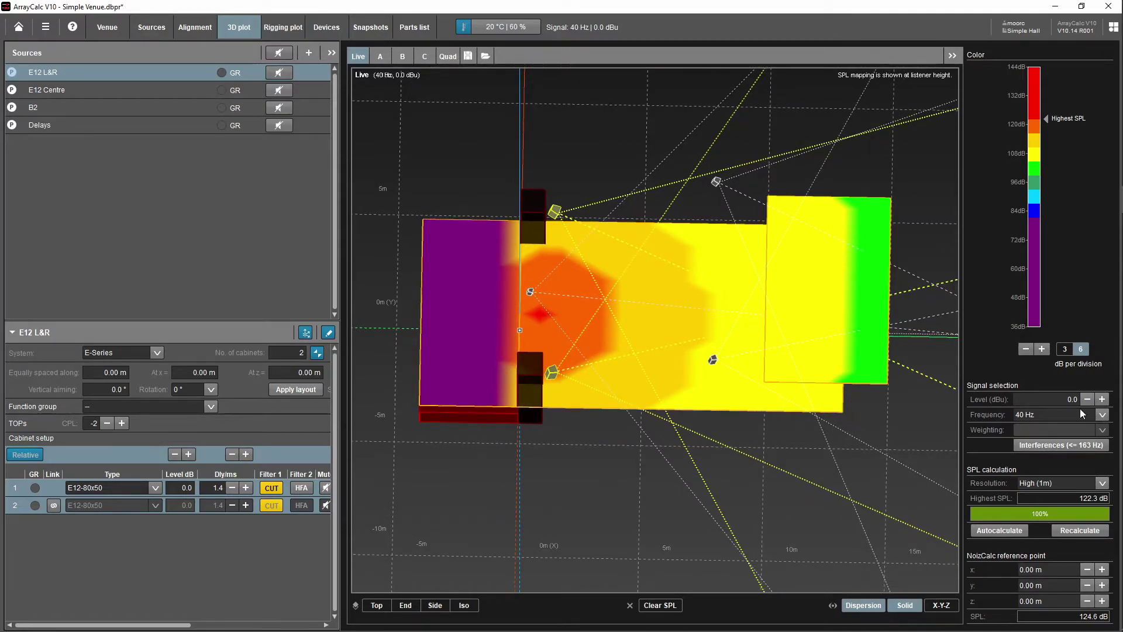
Step: Set the signal frequency to 200 Hz and recalculate the SPL map
{"action": "left_click", "coordinate": [1102, 414]}
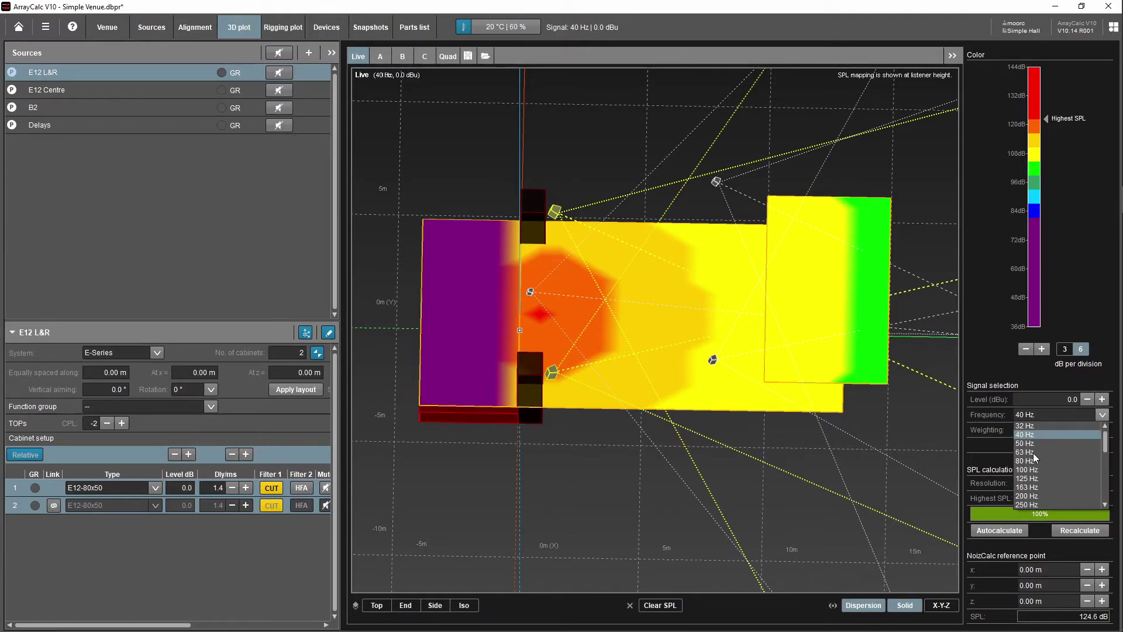
{"action": "left_click", "coordinate": [1033, 496]}
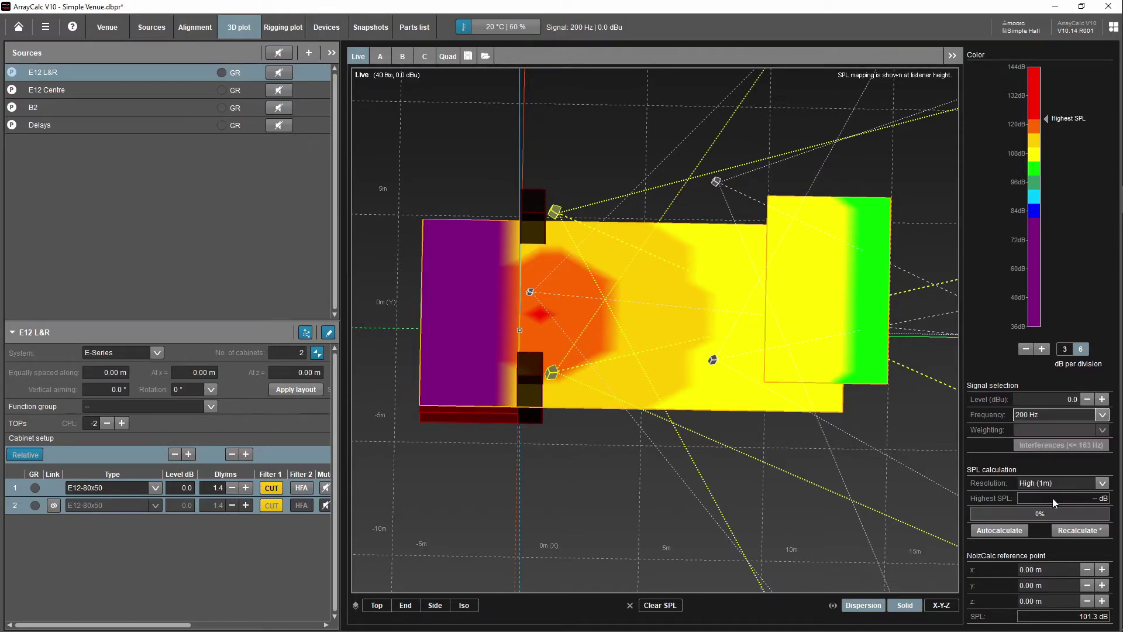
{"action": "left_click", "coordinate": [1086, 532]}
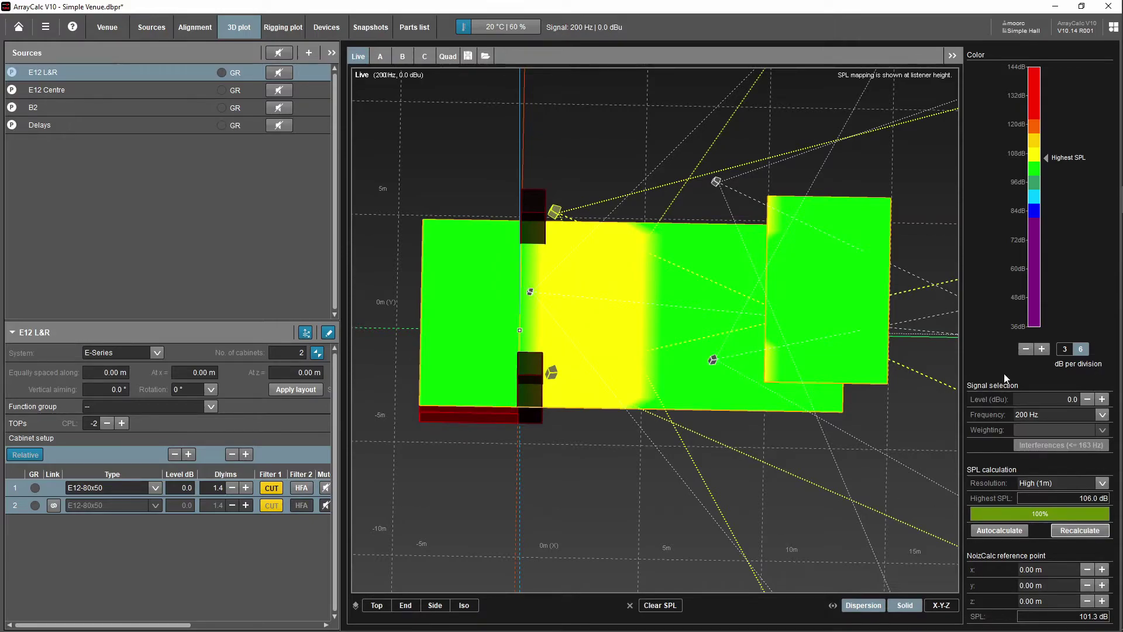
Step: Lower the SPL map's colour scale and examine the 200 Hz coverage across both listening planes from a slightly different angle
{"action": "left_click", "coordinate": [1025, 348]}
{"action": "left_click", "coordinate": [1025, 348]}
{"action": "left_click", "coordinate": [1026, 349]}
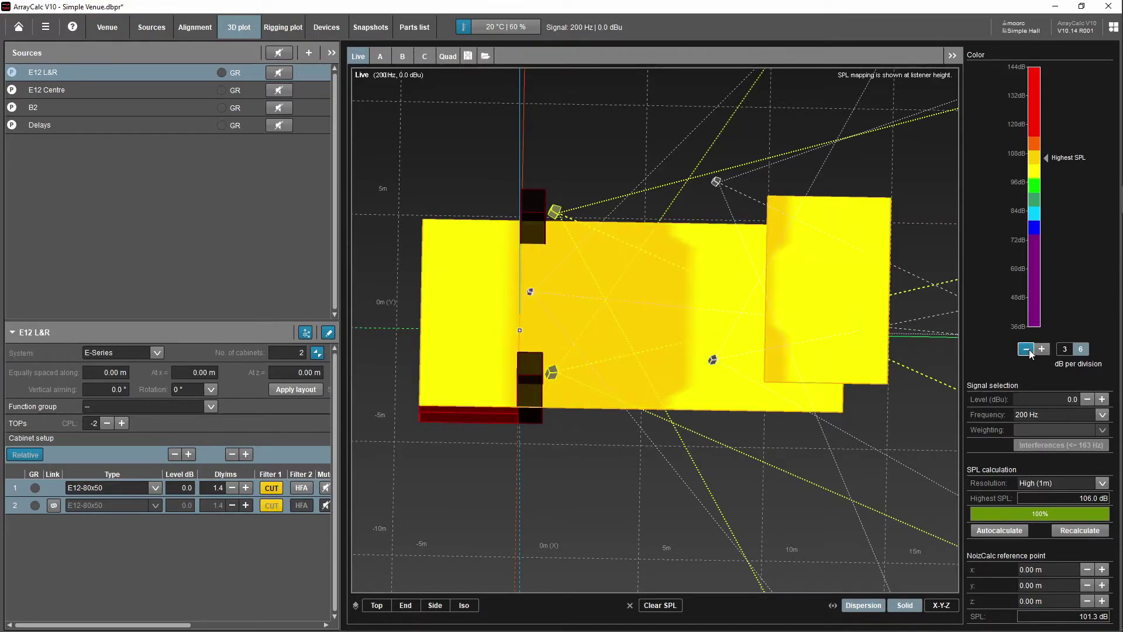
{"action": "left_click", "coordinate": [1027, 349]}
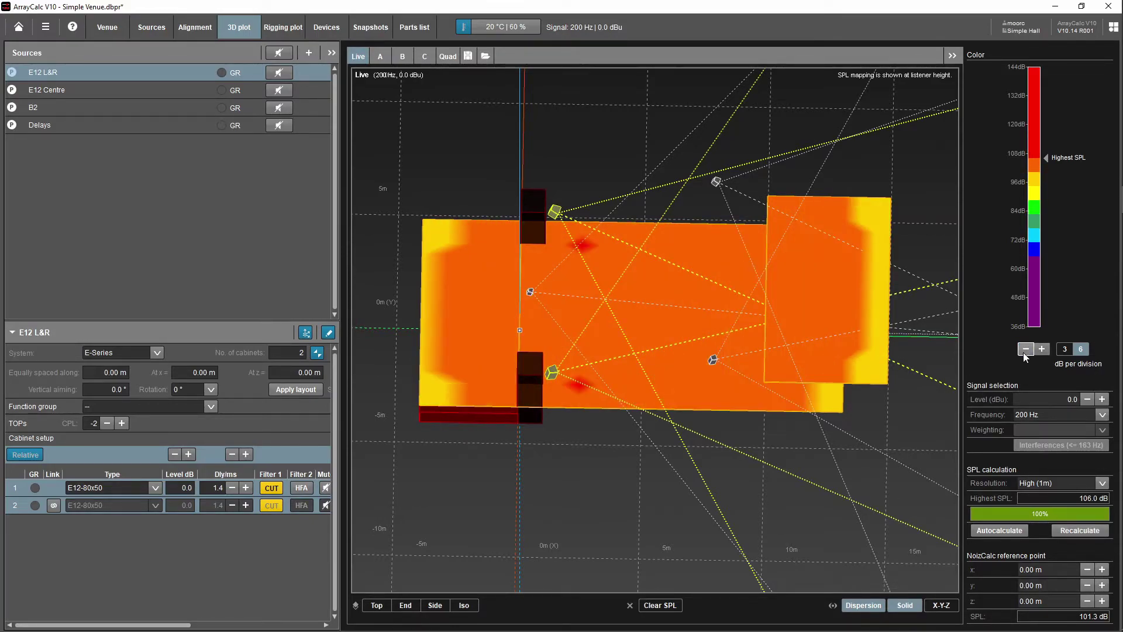
{"action": "left_click", "coordinate": [1023, 352]}
{"action": "left_click", "coordinate": [1041, 349]}
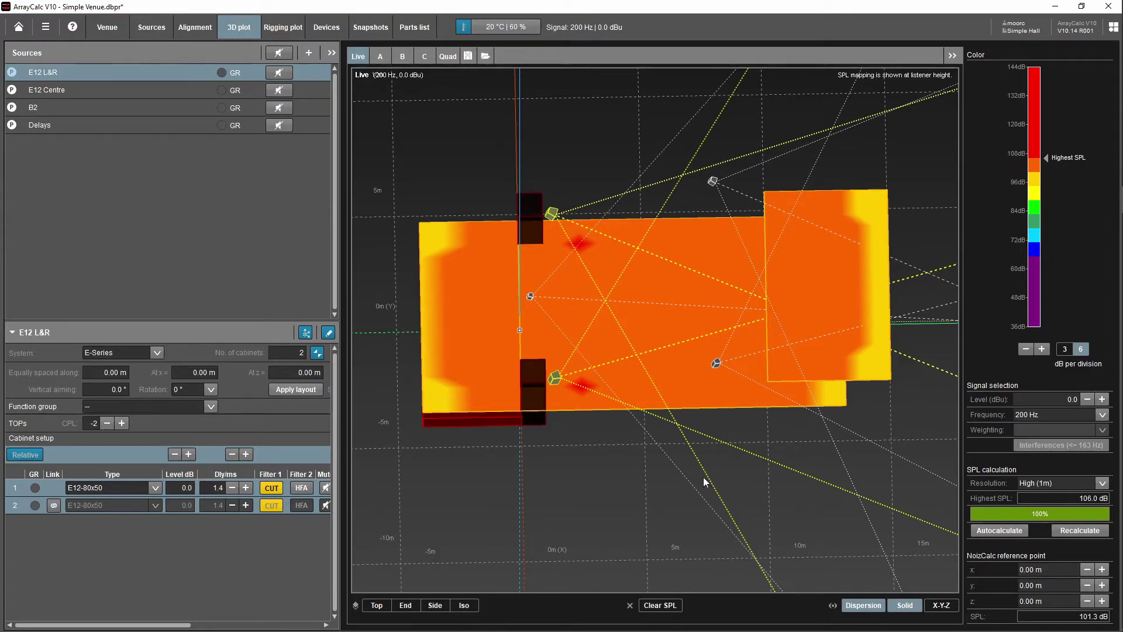
{"action": "left_click_drag", "start_coordinate": [689, 475], "coordinate": [690, 474]}
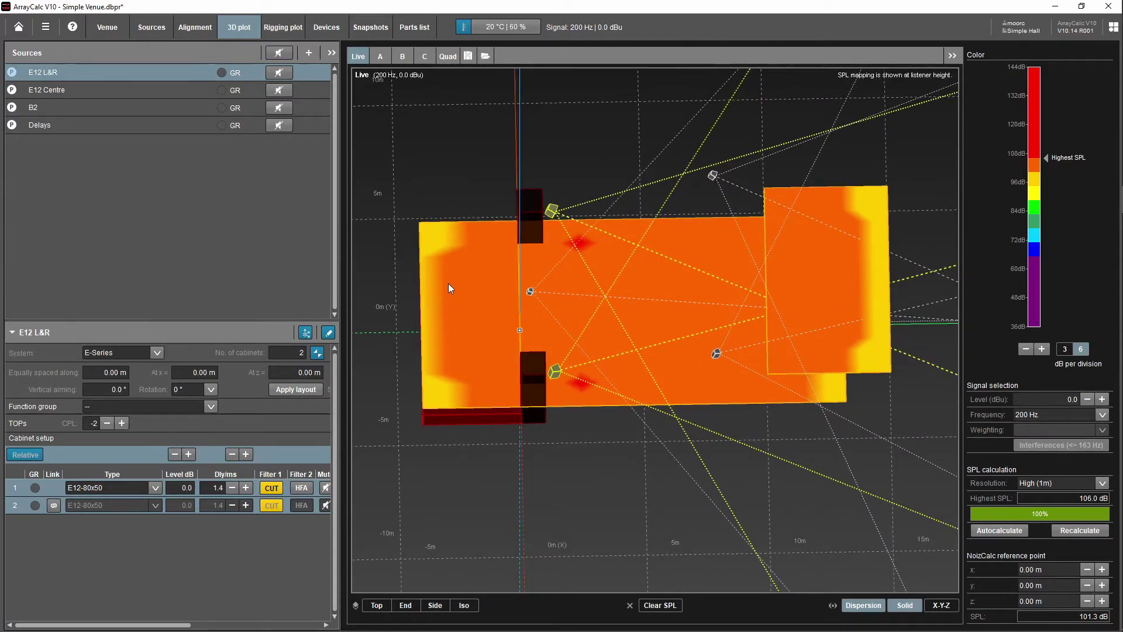
Step: Mute the E12 Centre source, recalculate the 200 Hz SPL map and examine the coverage without it
{"action": "left_click", "coordinate": [279, 90]}
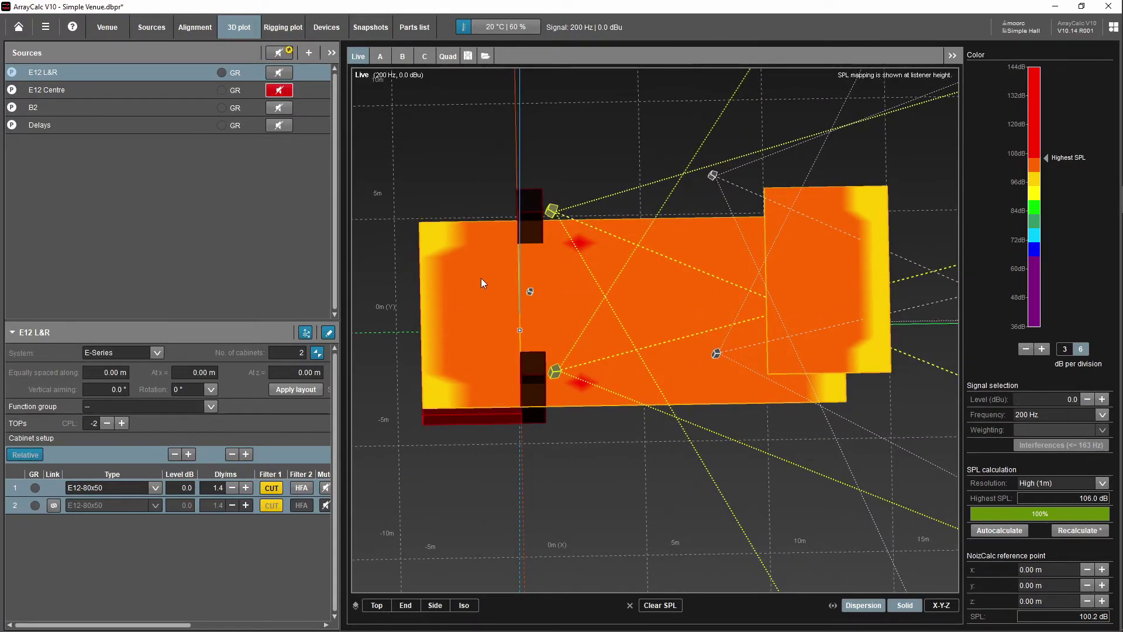
{"action": "left_click", "coordinate": [1085, 531]}
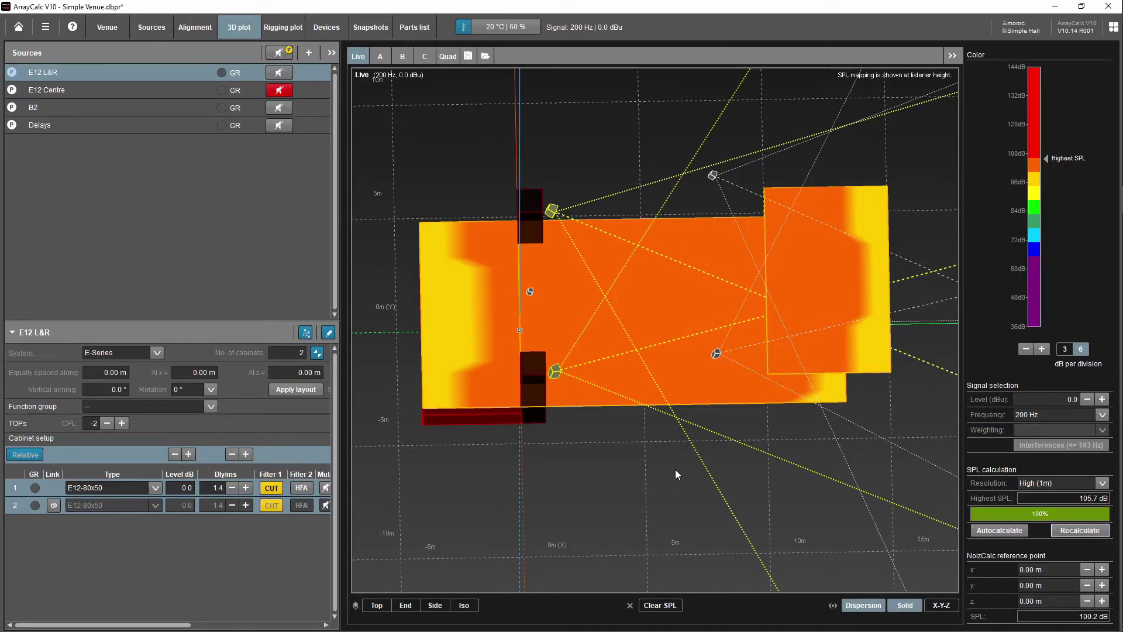
{"action": "left_click_drag", "start_coordinate": [704, 430], "coordinate": [817, 430]}
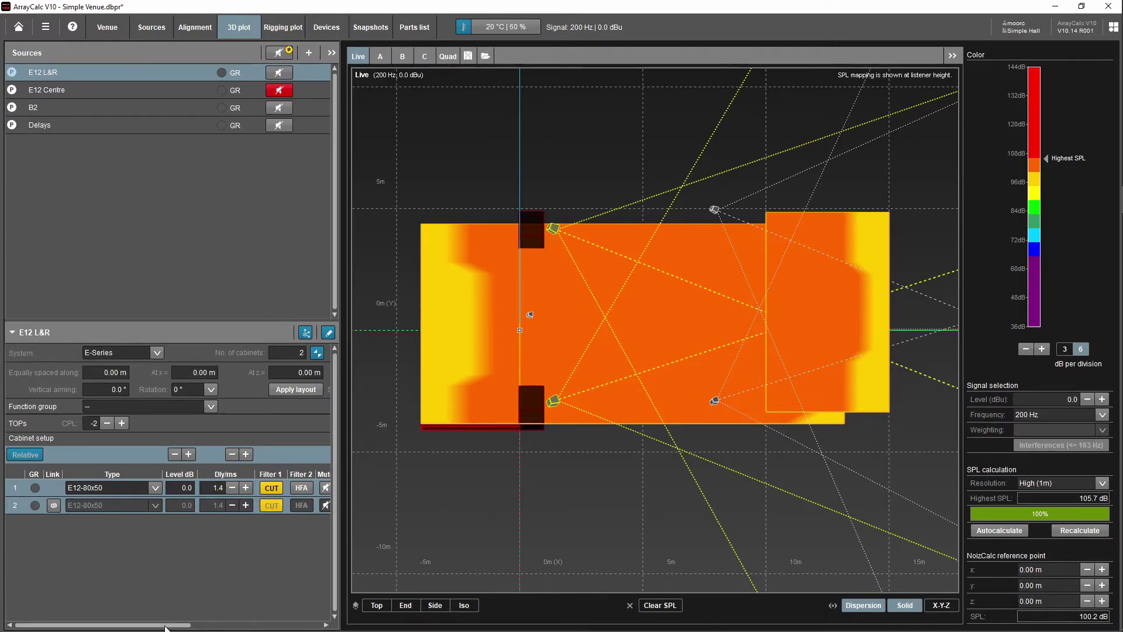
Step: Set the vertical aiming of the Delays source to -15° and recalculate the 200 Hz SPL map in the 3D plot
{"action": "left_click", "coordinate": [100, 125]}
{"action": "left_click_drag", "start_coordinate": [179, 627], "coordinate": [306, 627]}
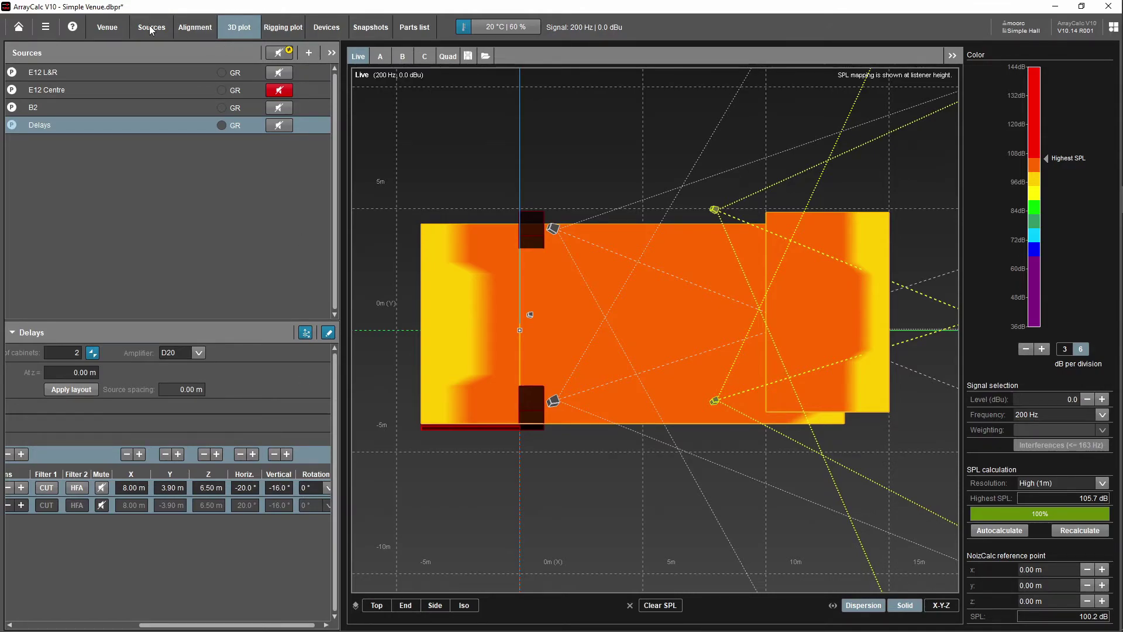
{"action": "left_click", "coordinate": [193, 27]}
{"action": "left_click", "coordinate": [153, 27]}
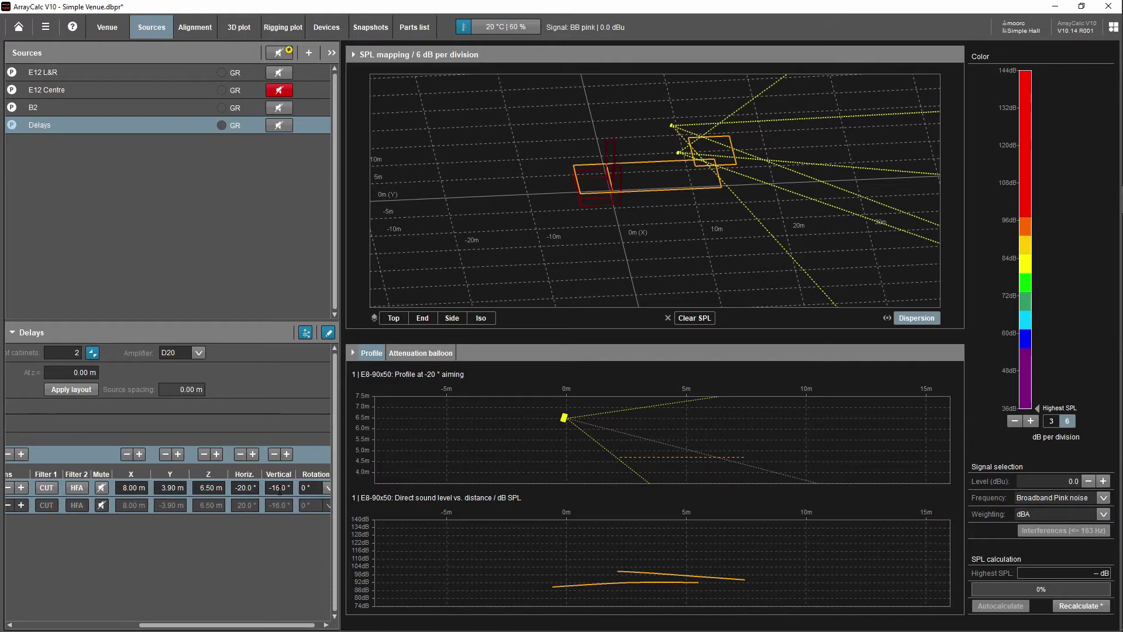
{"action": "key", "text": "BackSpace"}
{"action": "type", "text": "5"}
{"action": "key", "text": "Return"}
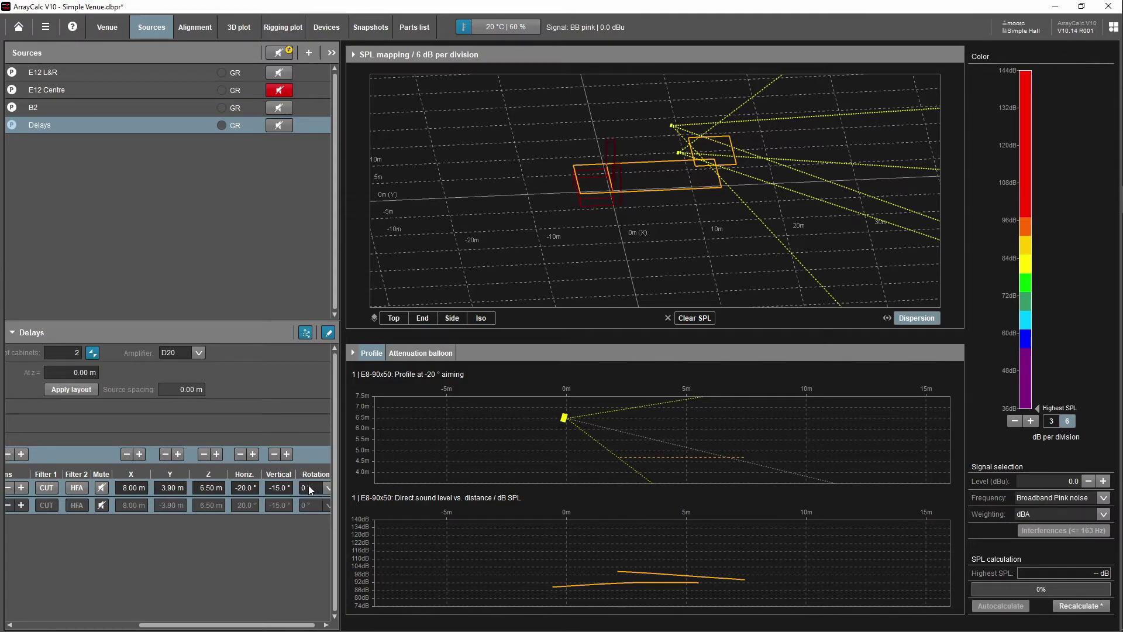
{"action": "left_click", "coordinate": [249, 24]}
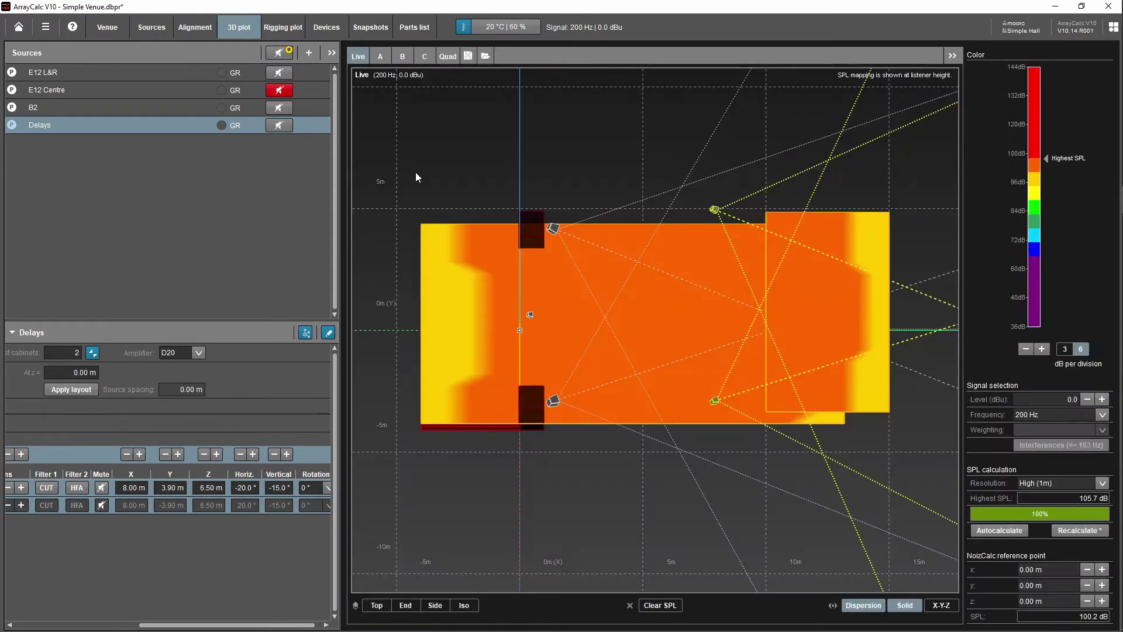
{"action": "left_click", "coordinate": [1080, 531]}
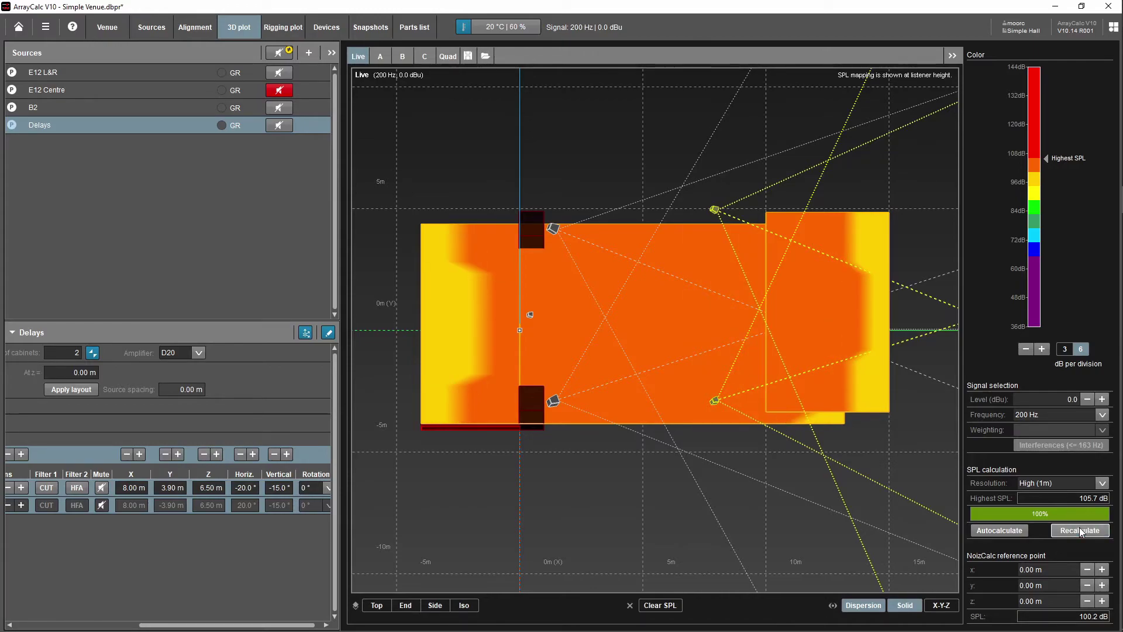
Step: Set the vertical aiming of the Delays source to -12° and update the 200 Hz SPL map in the 3D plot
{"action": "left_click", "coordinate": [161, 26]}
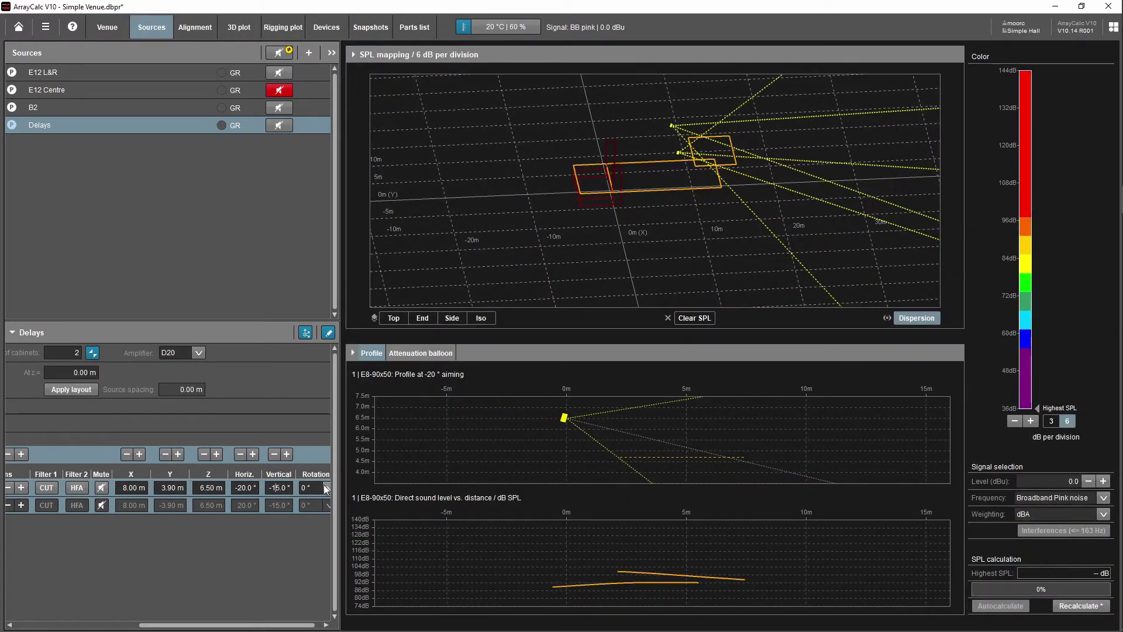
{"action": "key", "text": "BackSpace"}
{"action": "type", "text": "2"}
{"action": "key", "text": "Return"}
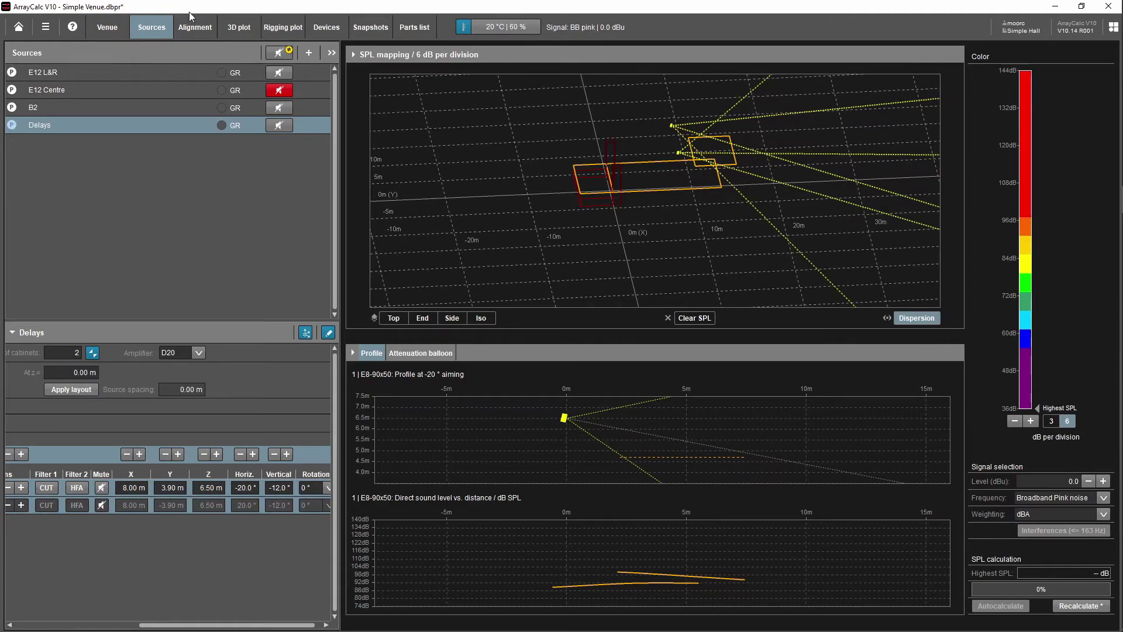
{"action": "left_click", "coordinate": [243, 29]}
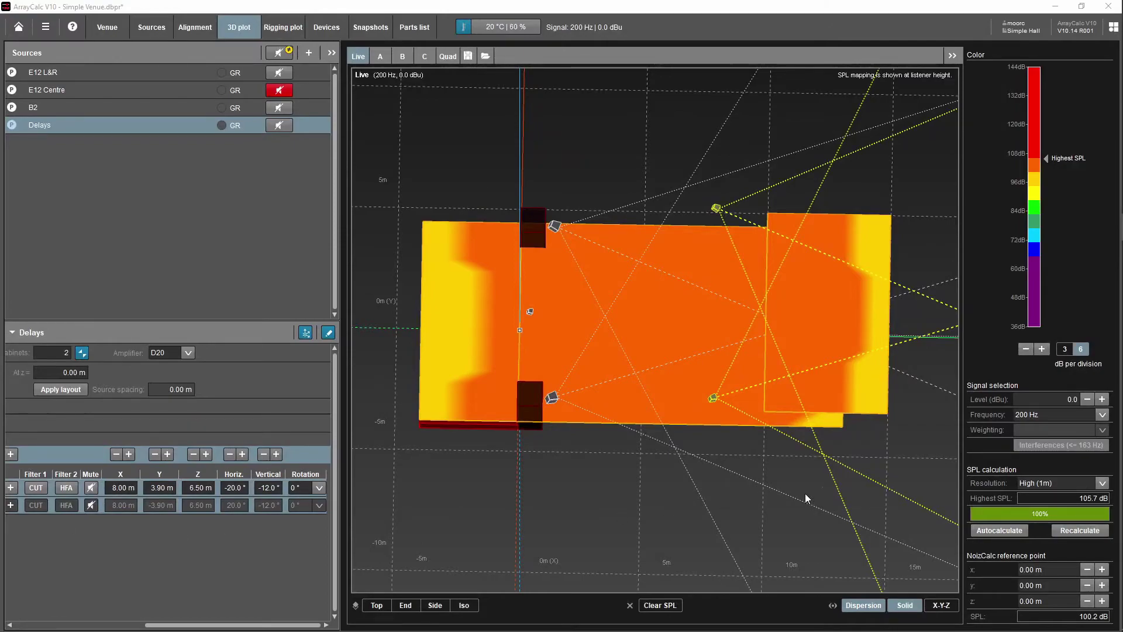
Step: Set the signal frequency to 1000 Hz, recalculate the SPL map and examine the coverage from other angles
{"action": "left_click", "coordinate": [1102, 415]}
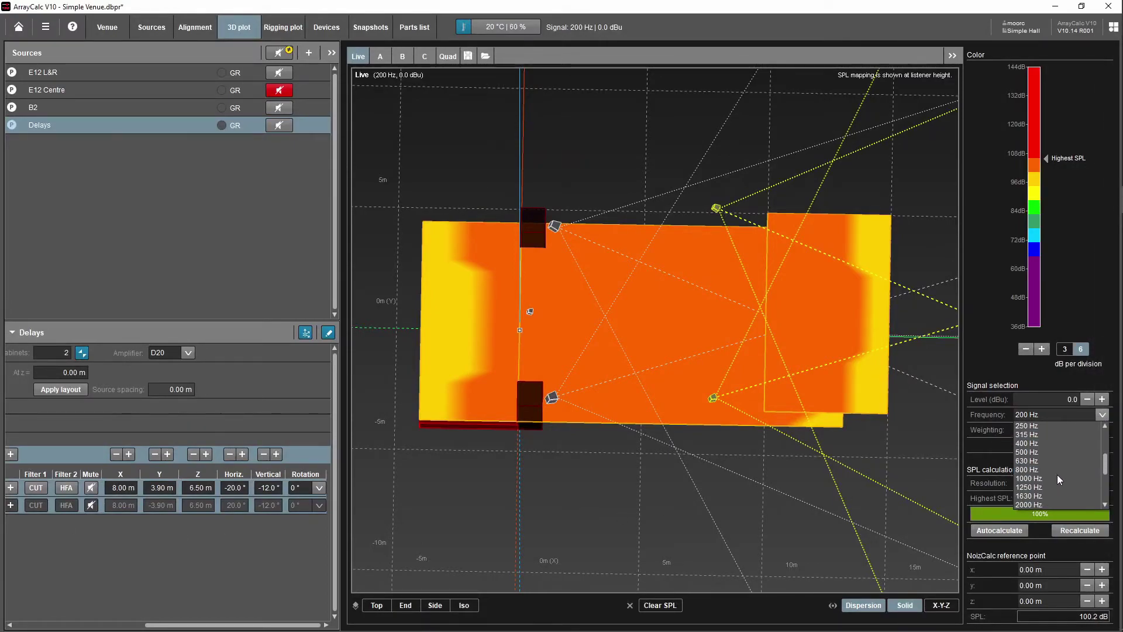
{"action": "left_click", "coordinate": [1030, 479]}
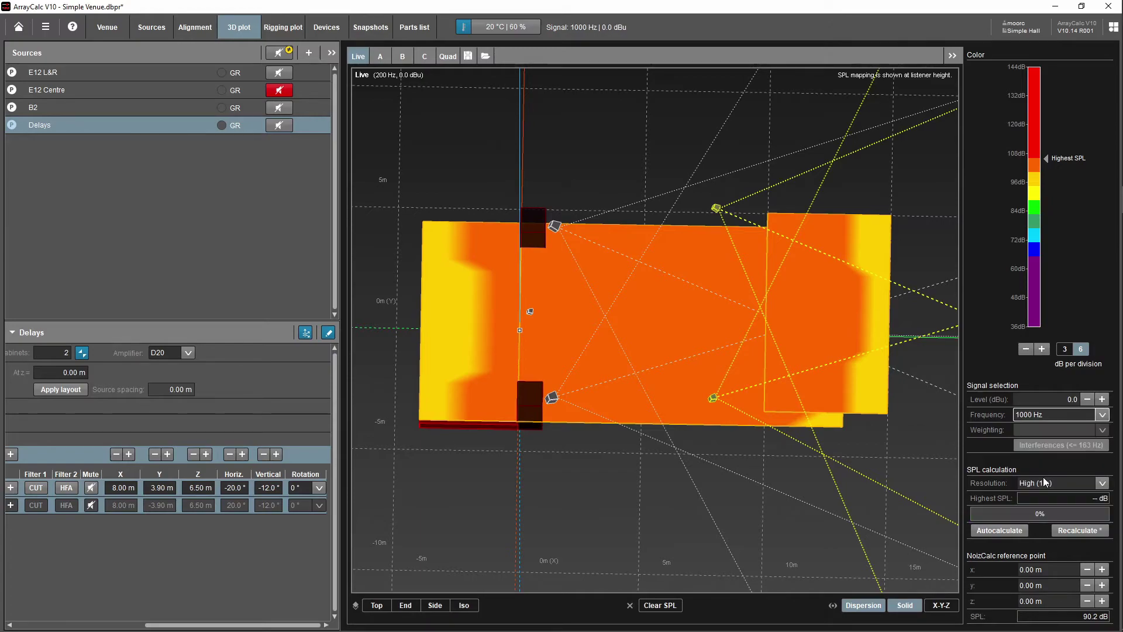
{"action": "left_click", "coordinate": [1068, 528]}
{"action": "left_click_drag", "start_coordinate": [746, 472], "coordinate": [682, 467]}
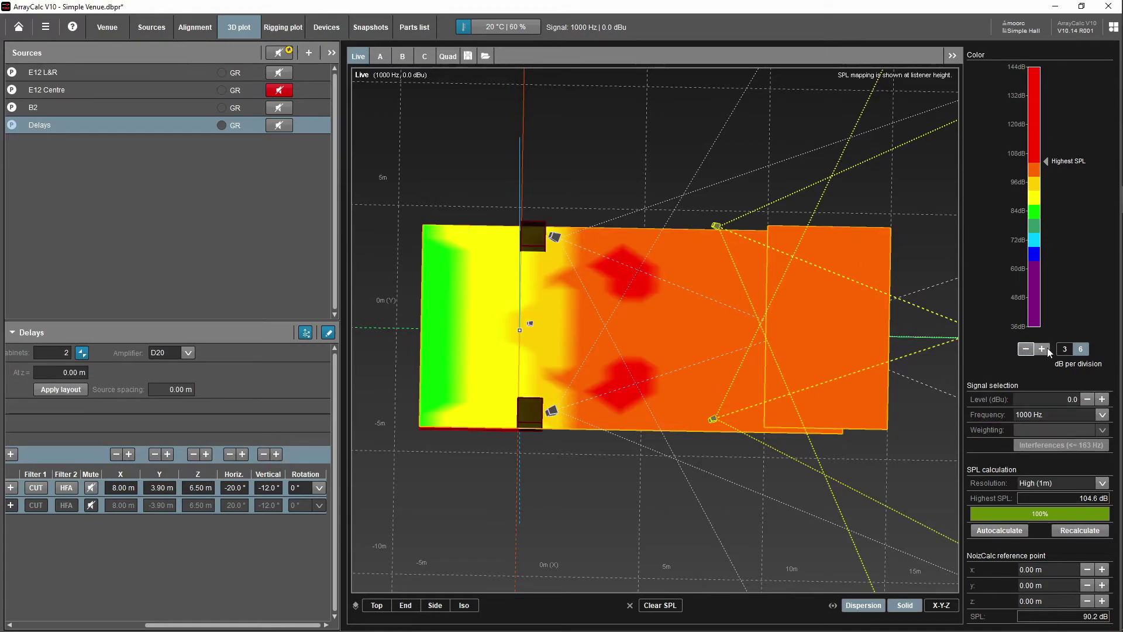
{"action": "left_click_drag", "start_coordinate": [757, 438], "coordinate": [755, 461]}
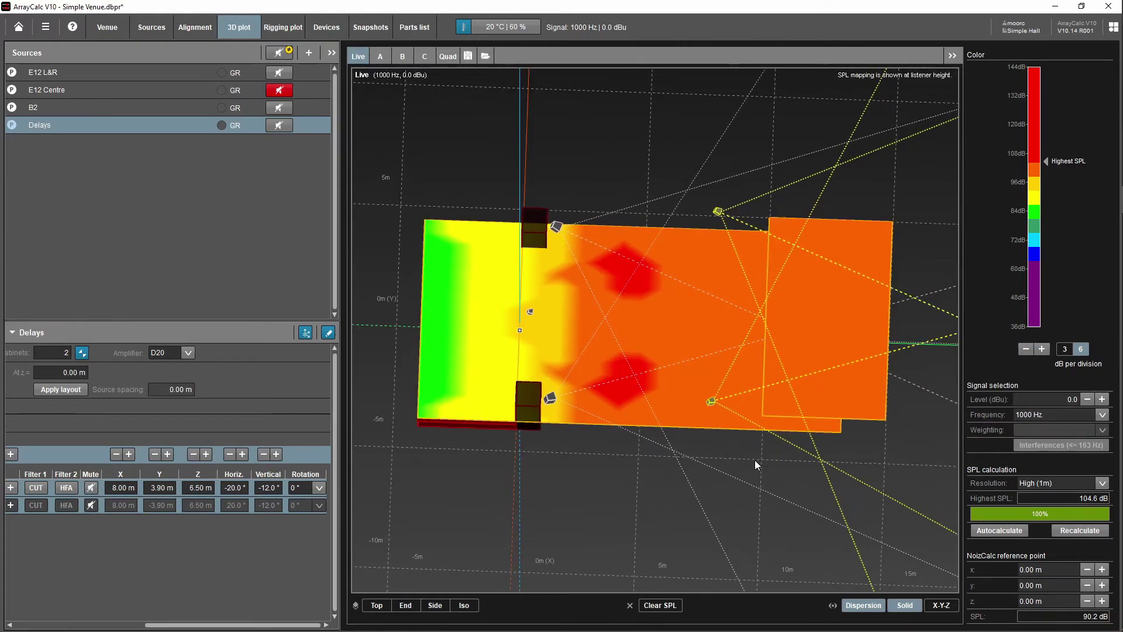
Step: Set the signal frequency to 5000 Hz, recalculate the SPL map and lower its colour scale
{"action": "left_click", "coordinate": [1102, 414]}
{"action": "scroll", "coordinate": [1069, 489], "scroll_direction": "down", "scroll_amount": 3}
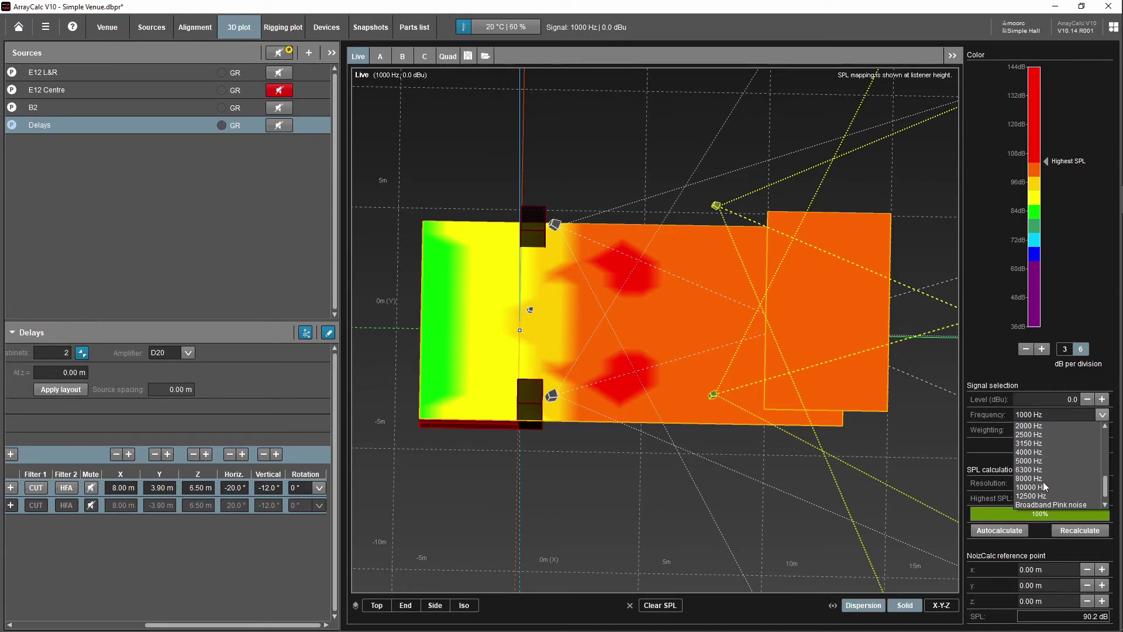
{"action": "left_click", "coordinate": [1042, 460]}
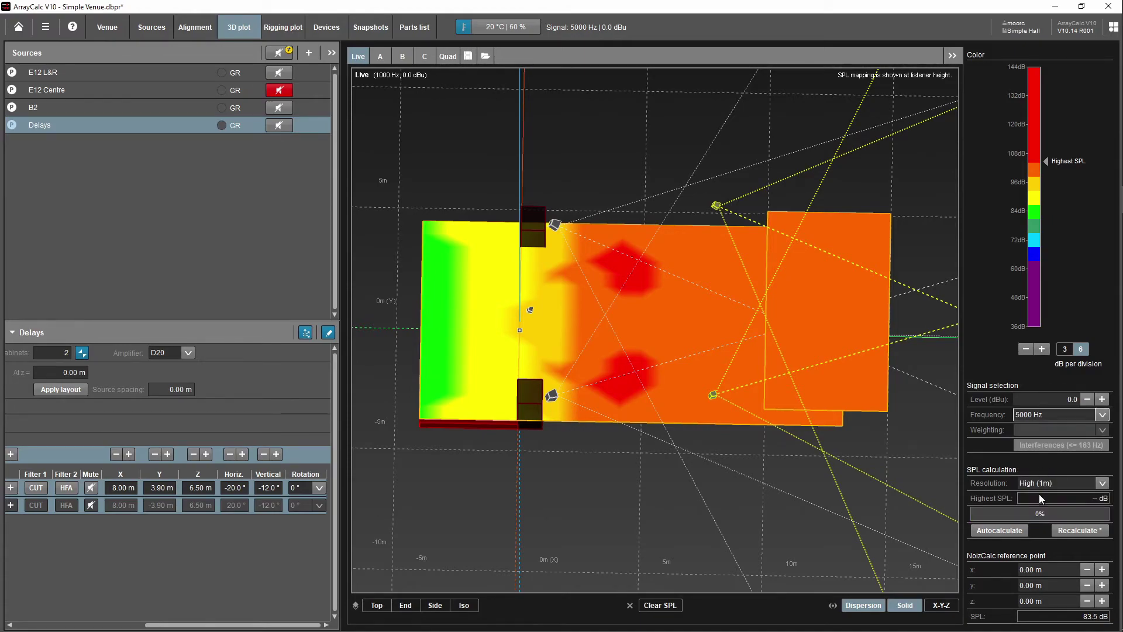
{"action": "left_click", "coordinate": [1085, 531]}
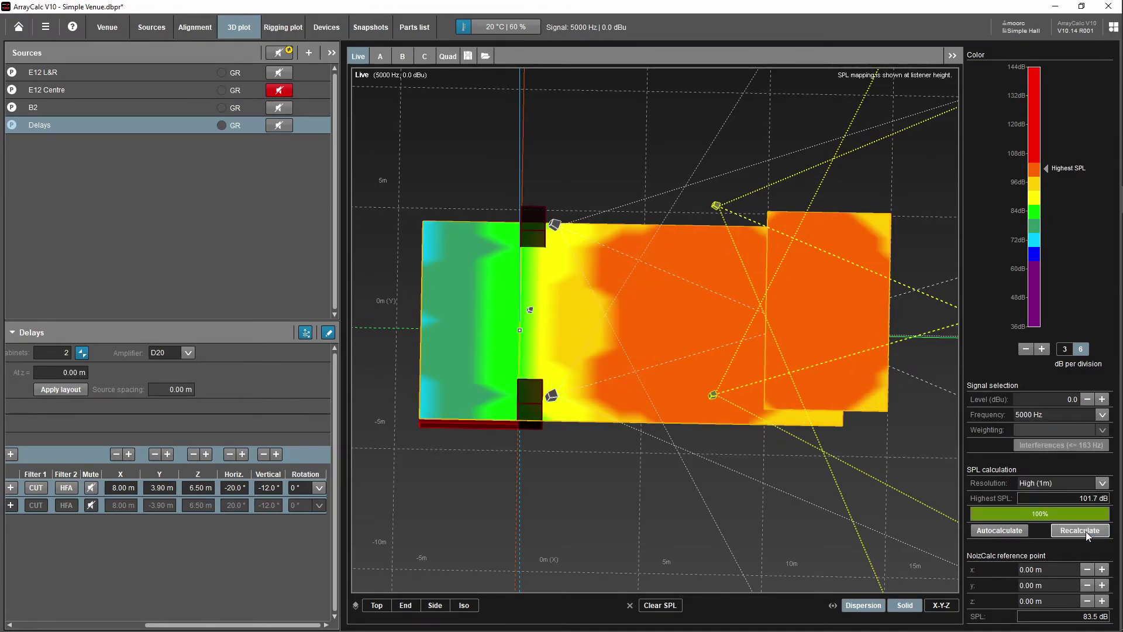
{"action": "left_click", "coordinate": [1025, 349]}
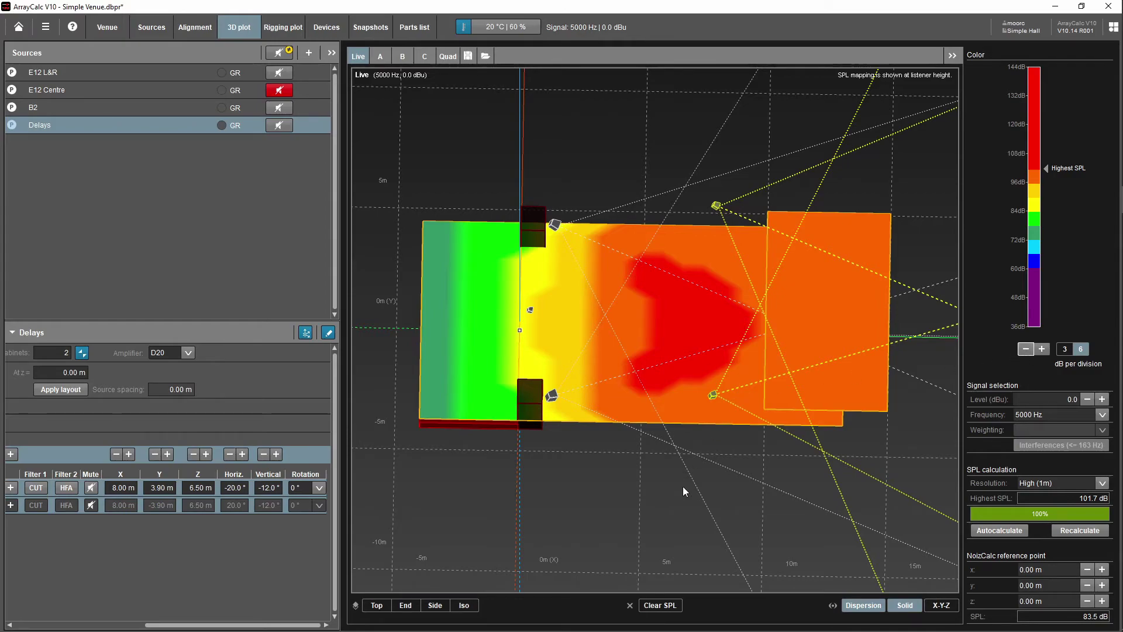
Step: Unmute the E12 Centre source, recalculate the 5000 Hz SPL map and examine the coverage from another angle
{"action": "left_click", "coordinate": [273, 92]}
{"action": "left_click", "coordinate": [1086, 531]}
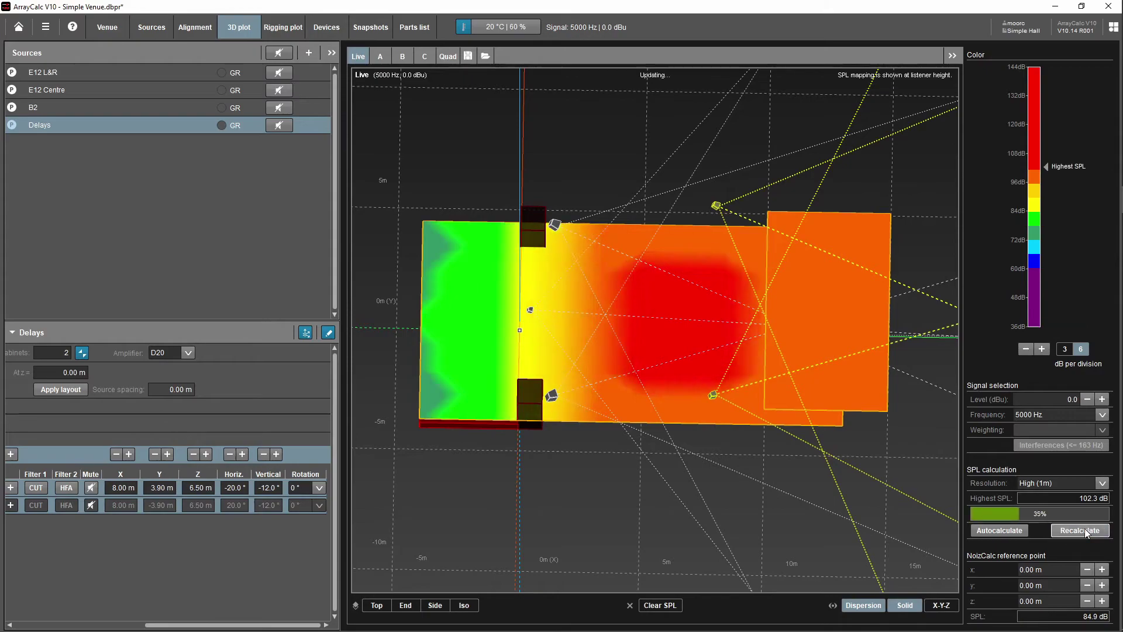
{"action": "mouse_move", "coordinate": [707, 433]}
{"action": "left_mouse_down"}
{"action": "mouse_move", "coordinate": [685, 417]}
{"action": "mouse_move", "coordinate": [685, 383]}
{"action": "mouse_move", "coordinate": [686, 428]}
{"action": "left_mouse_up"}
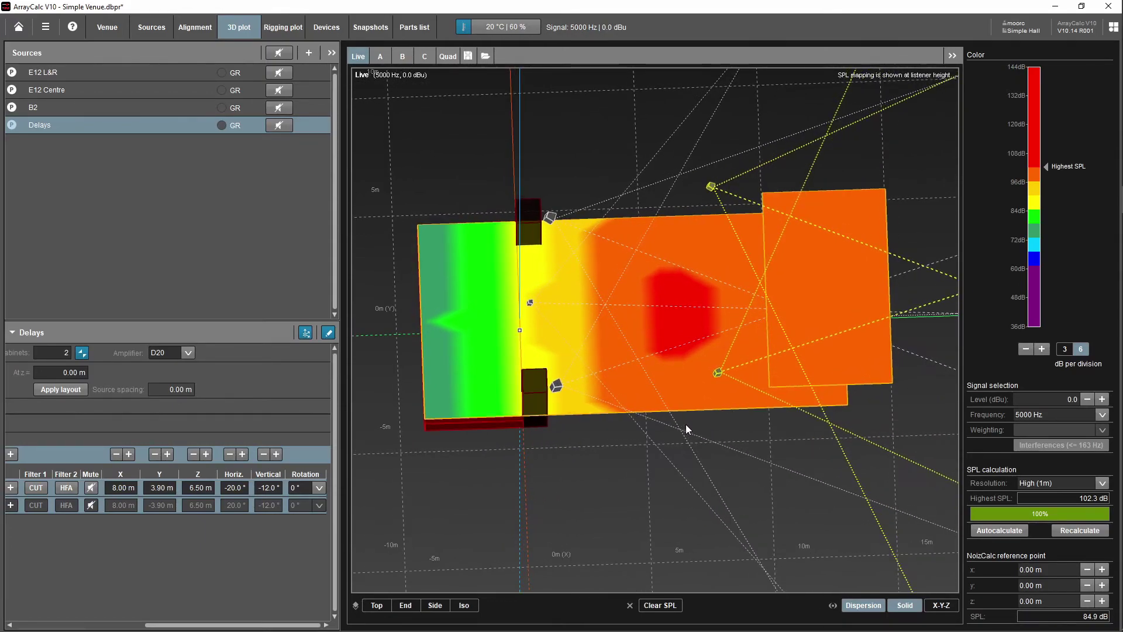
Step: Set the signal frequency to 12500 Hz, recalculate the SPL map and lower its colour scale
{"action": "left_click", "coordinate": [1102, 414]}
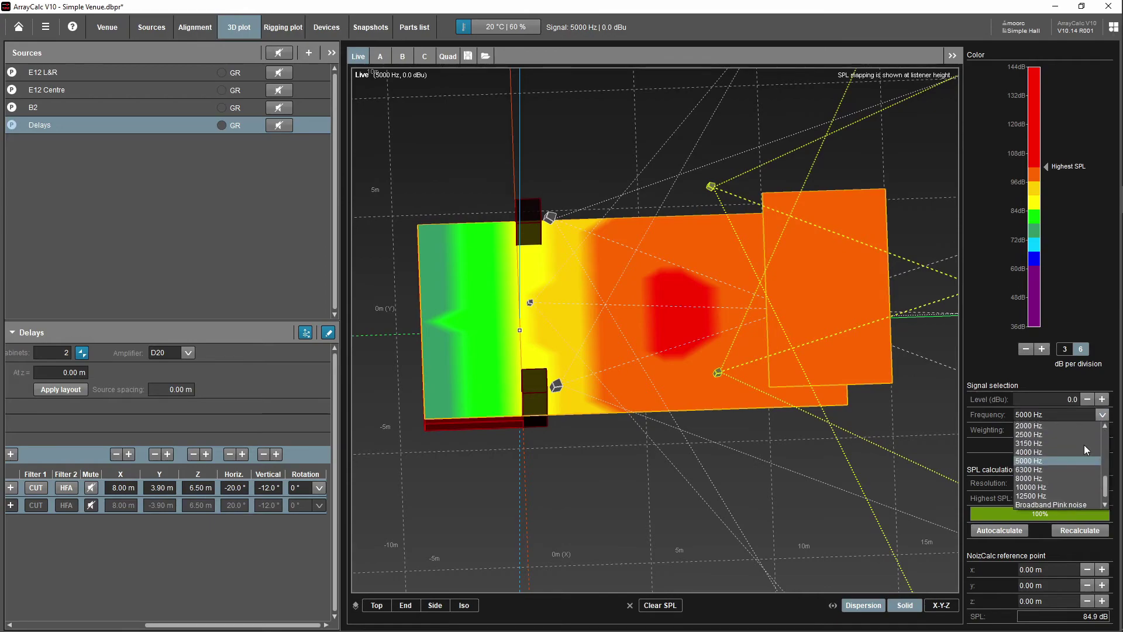
{"action": "left_click", "coordinate": [1041, 496]}
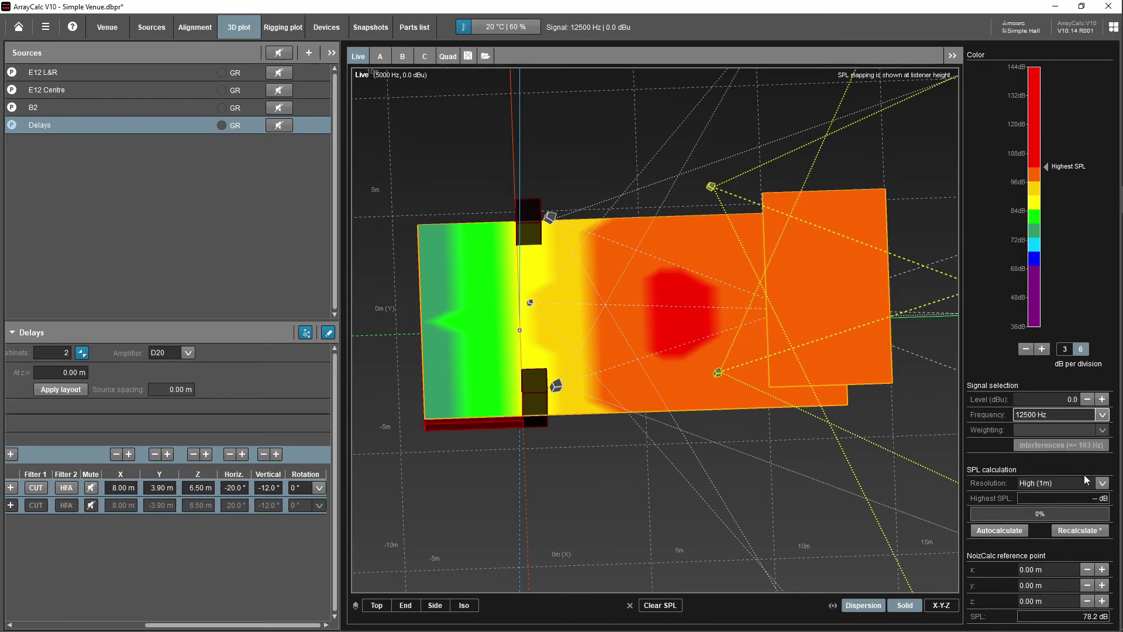
{"action": "left_click_drag", "start_coordinate": [809, 448], "coordinate": [804, 450]}
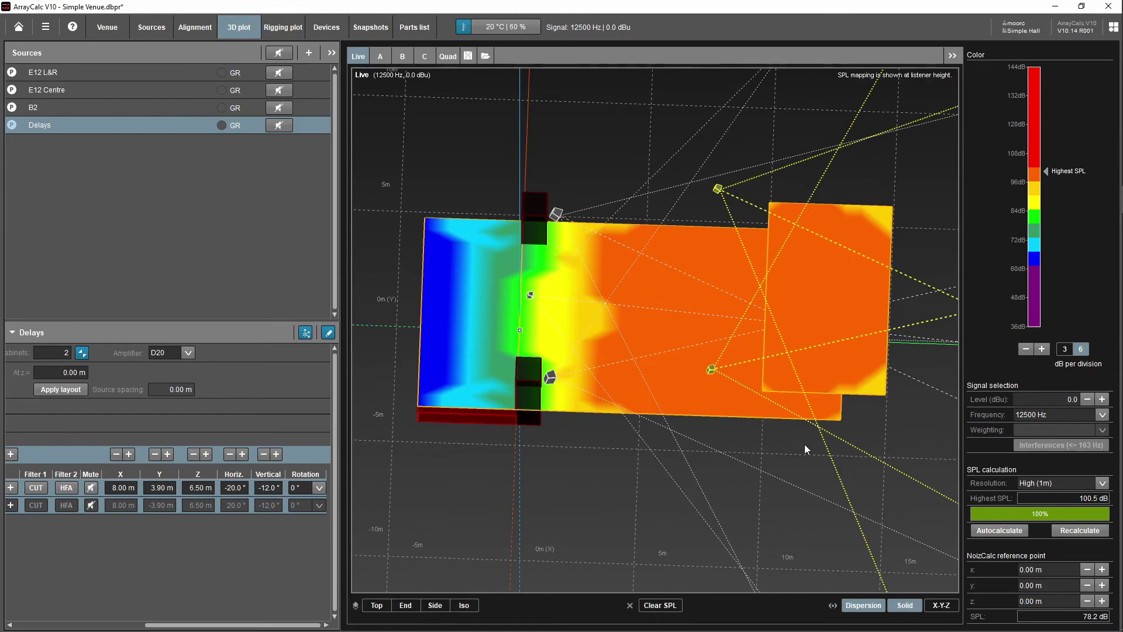
{"action": "left_click", "coordinate": [1028, 348]}
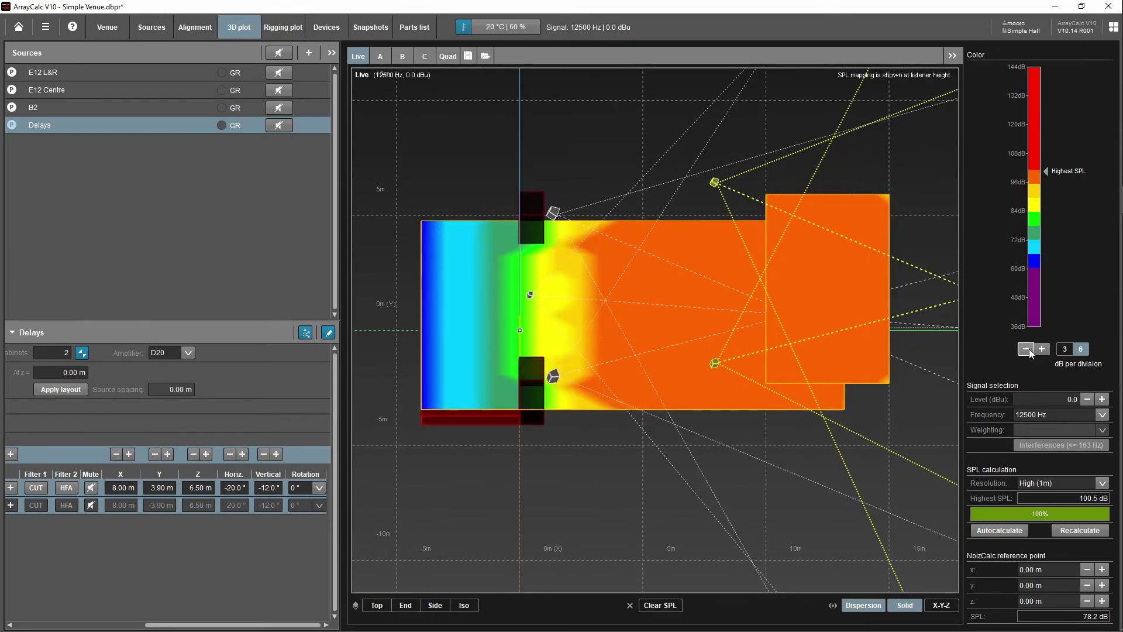
Step: Shift the 12500 Hz SPL map's colour scale one step lower and examine the listening planes' coverage from other angles
{"action": "left_click", "coordinate": [1028, 348]}
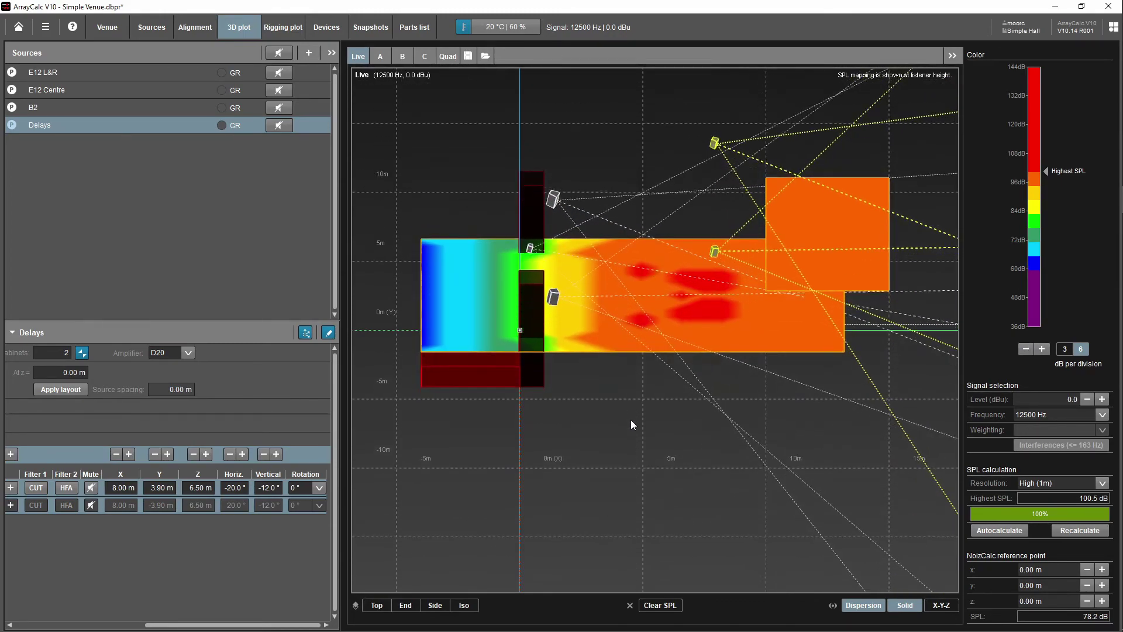
{"action": "mouse_move", "coordinate": [630, 425]}
{"action": "left_mouse_down"}
{"action": "mouse_move", "coordinate": [602, 402]}
{"action": "mouse_move", "coordinate": [669, 417]}
{"action": "mouse_move", "coordinate": [634, 426]}
{"action": "mouse_move", "coordinate": [623, 408]}
{"action": "mouse_move", "coordinate": [631, 448]}
{"action": "left_mouse_up"}
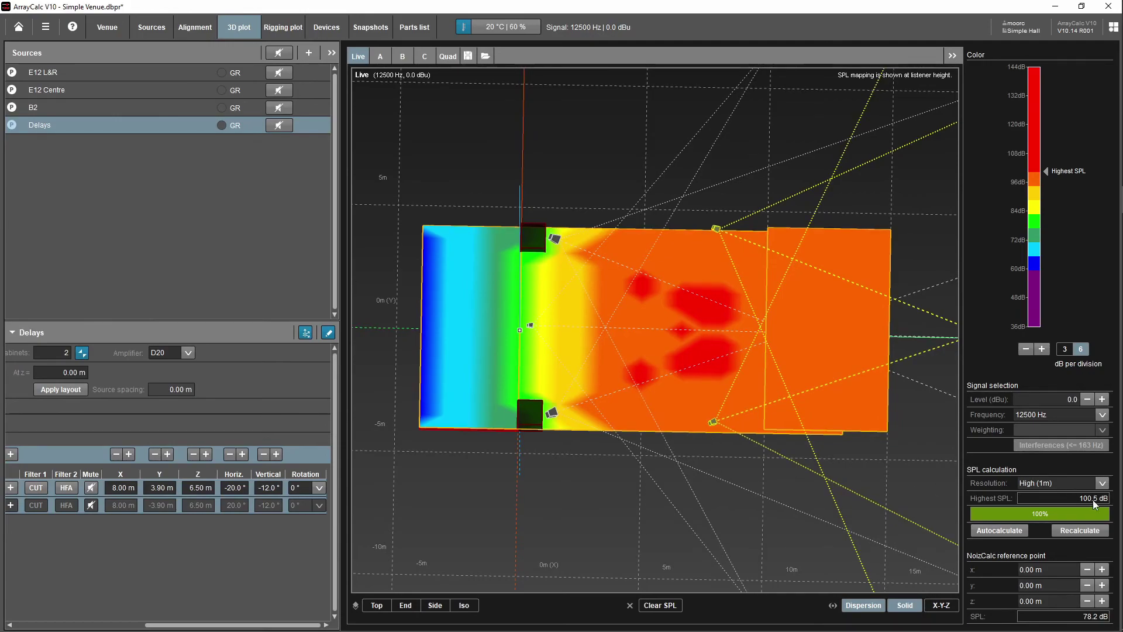
Step: Set the signal to Broadband Pink noise, recalculate the SPL map and raise its colour scale to examine the overall coverage
{"action": "left_click", "coordinate": [1102, 414]}
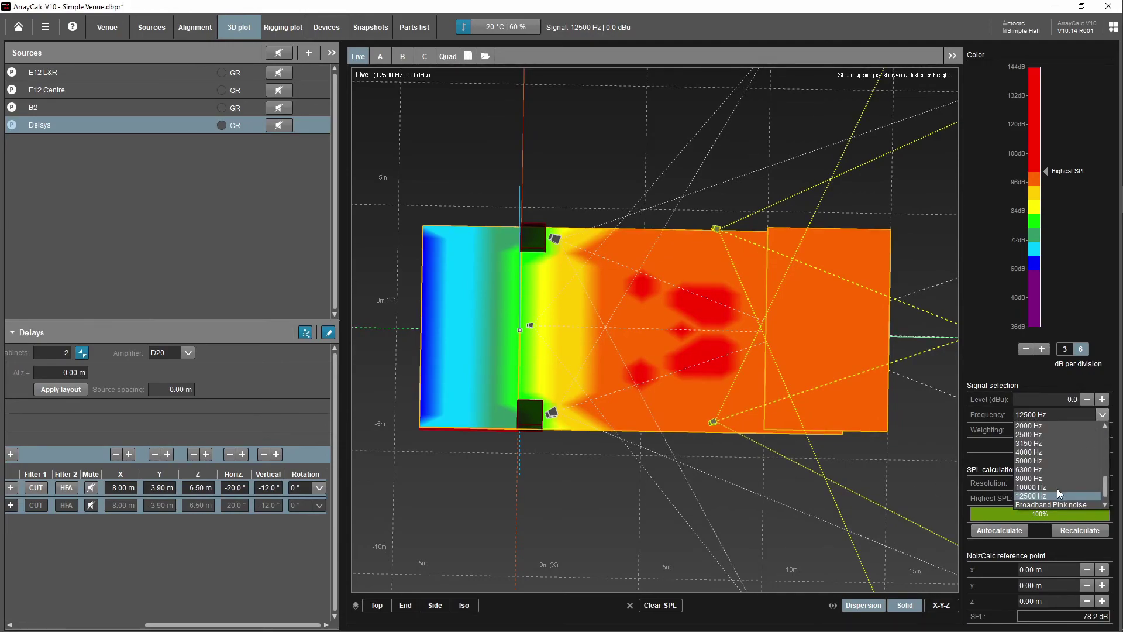
{"action": "left_click", "coordinate": [1054, 504]}
{"action": "left_click", "coordinate": [1073, 530]}
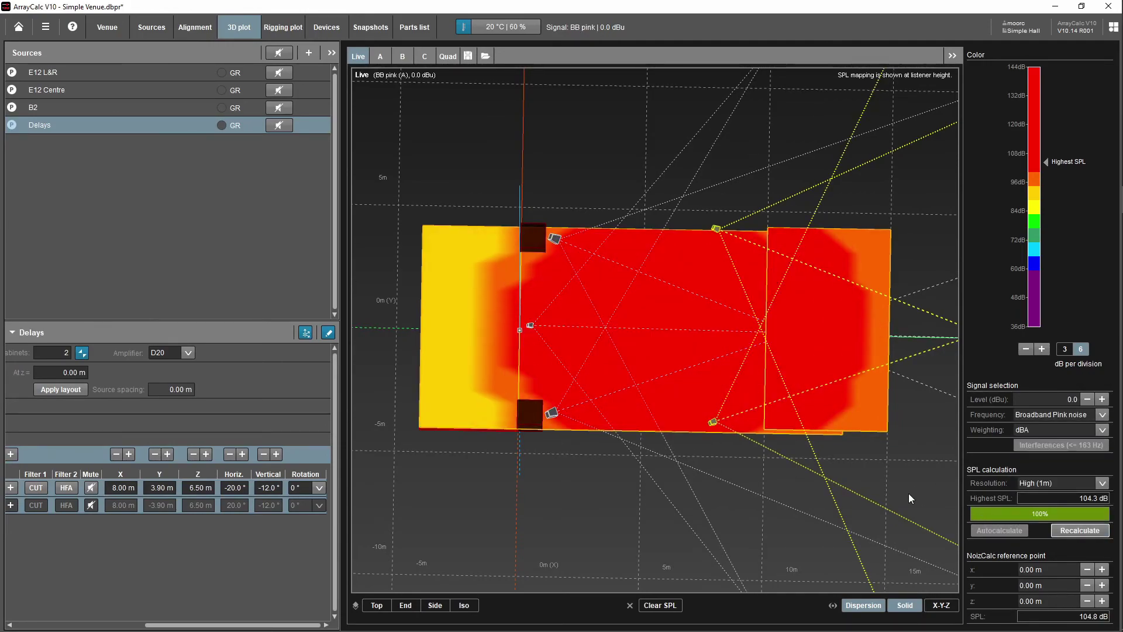
{"action": "left_click", "coordinate": [1027, 351]}
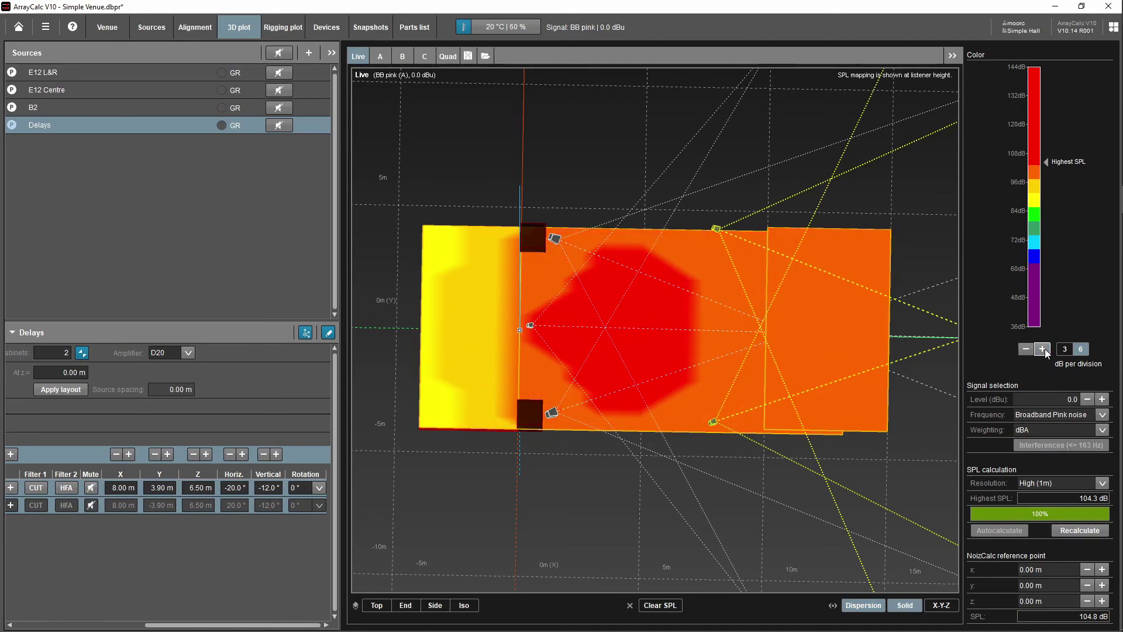
{"action": "mouse_move", "coordinate": [752, 489]}
{"action": "left_mouse_down"}
{"action": "mouse_move", "coordinate": [753, 472]}
{"action": "mouse_move", "coordinate": [753, 484]}
{"action": "left_mouse_up"}
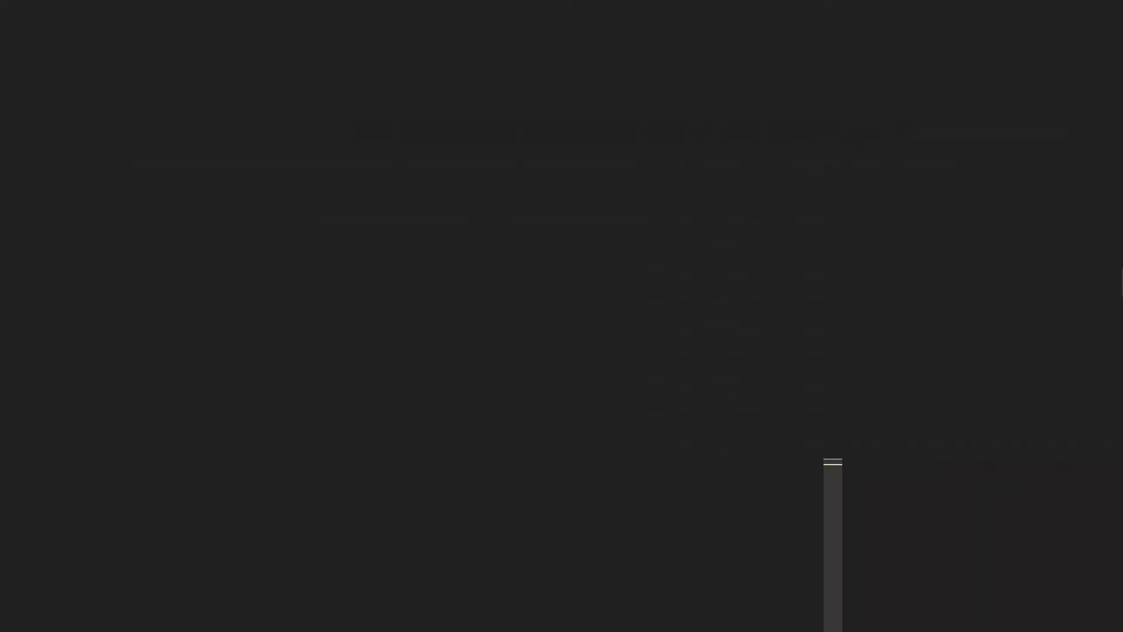